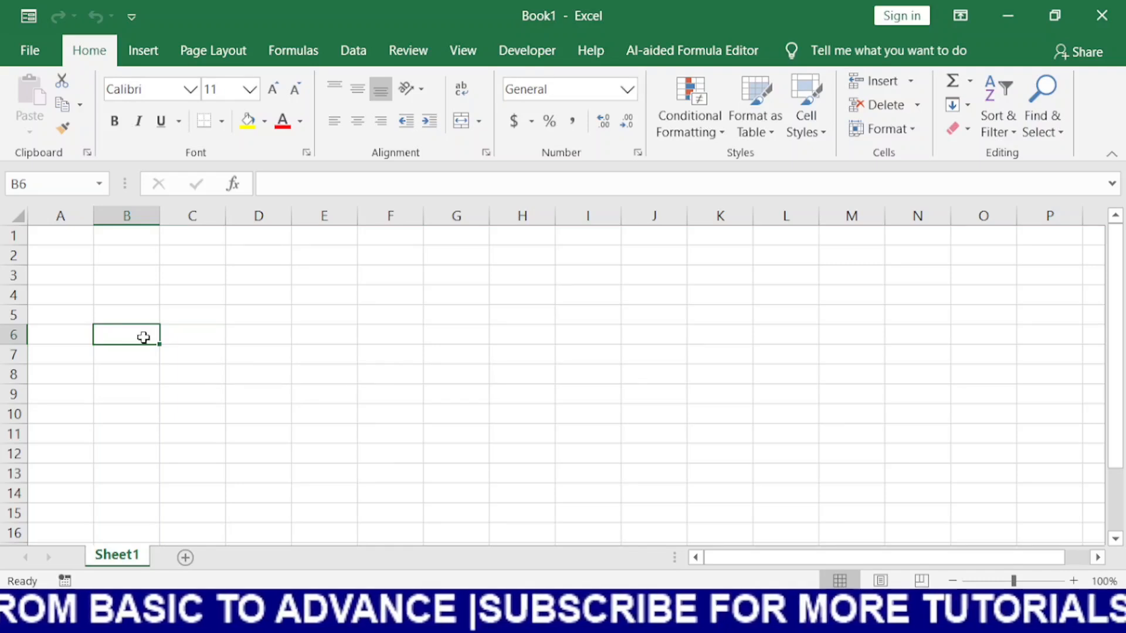
# Fill cells D3:I12 with random whole numbers using =RANDBETWEEN(100,1000)
pyautogui.click(544, 347)
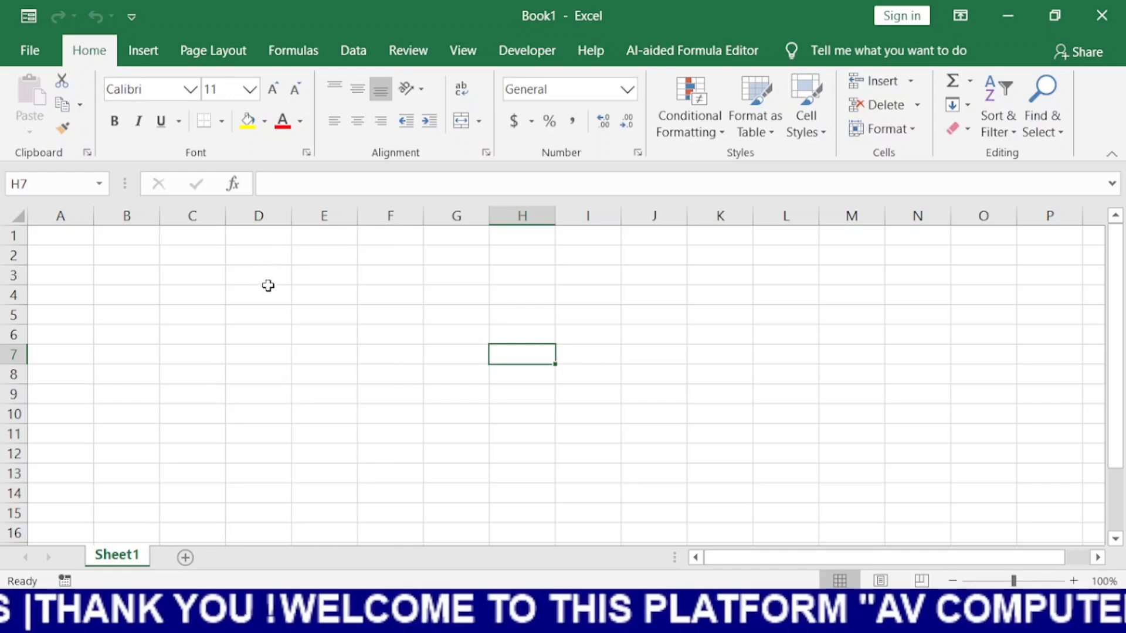
pyautogui.moveTo(266, 274); pyautogui.dragTo(600, 459)
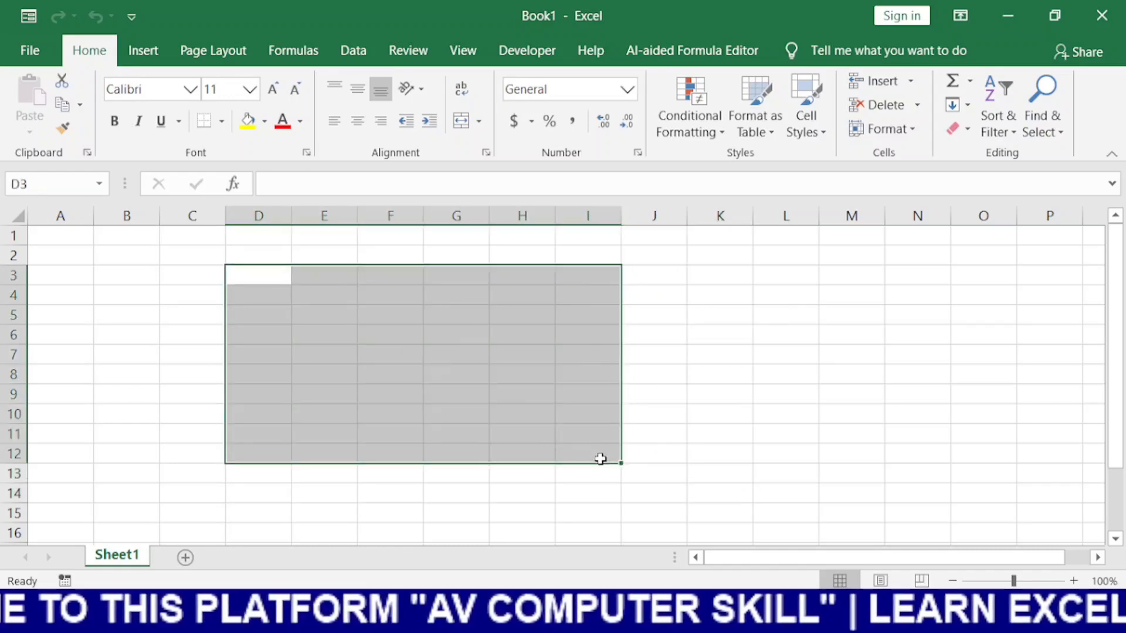
pyautogui.write('=rand')
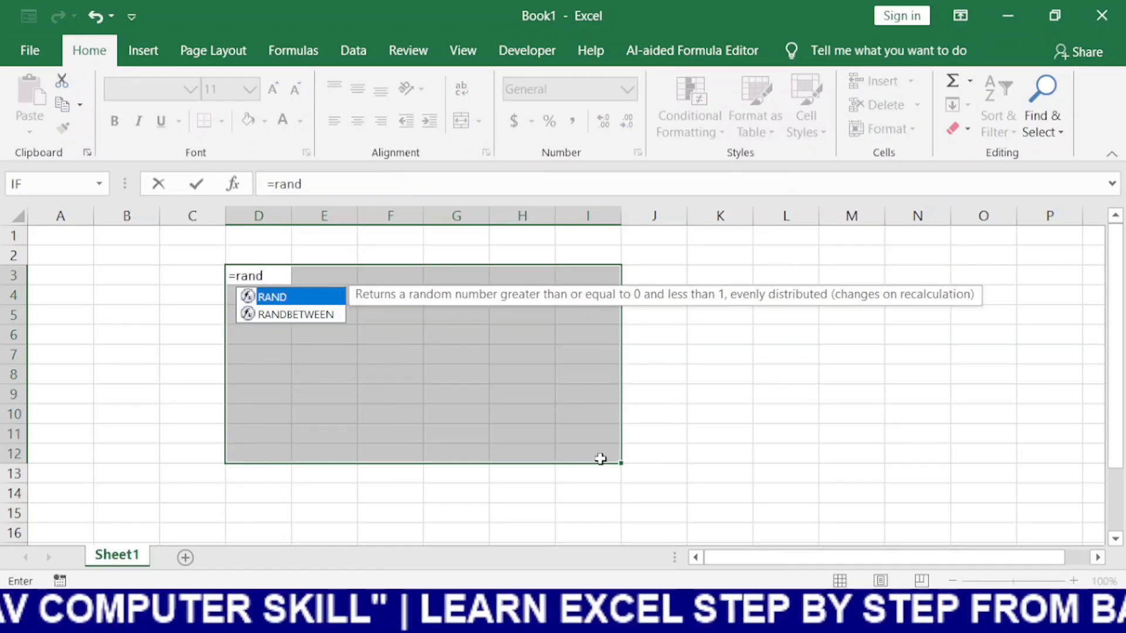
pyautogui.write('b')
pyautogui.press('Tab')
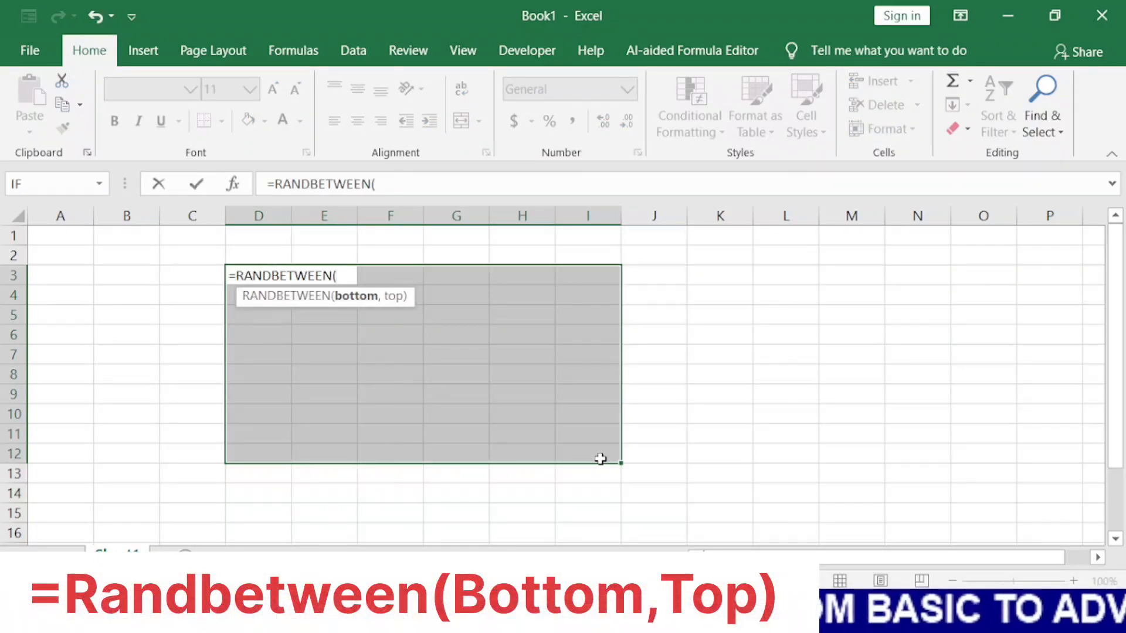
pyautogui.write('100')
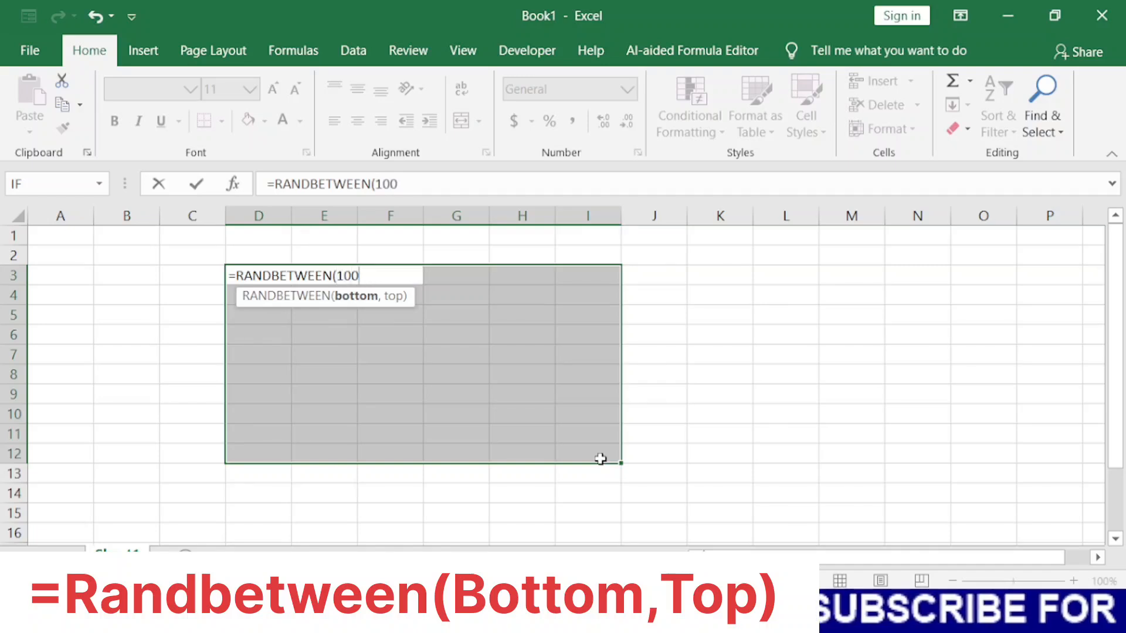
pyautogui.write(',100')
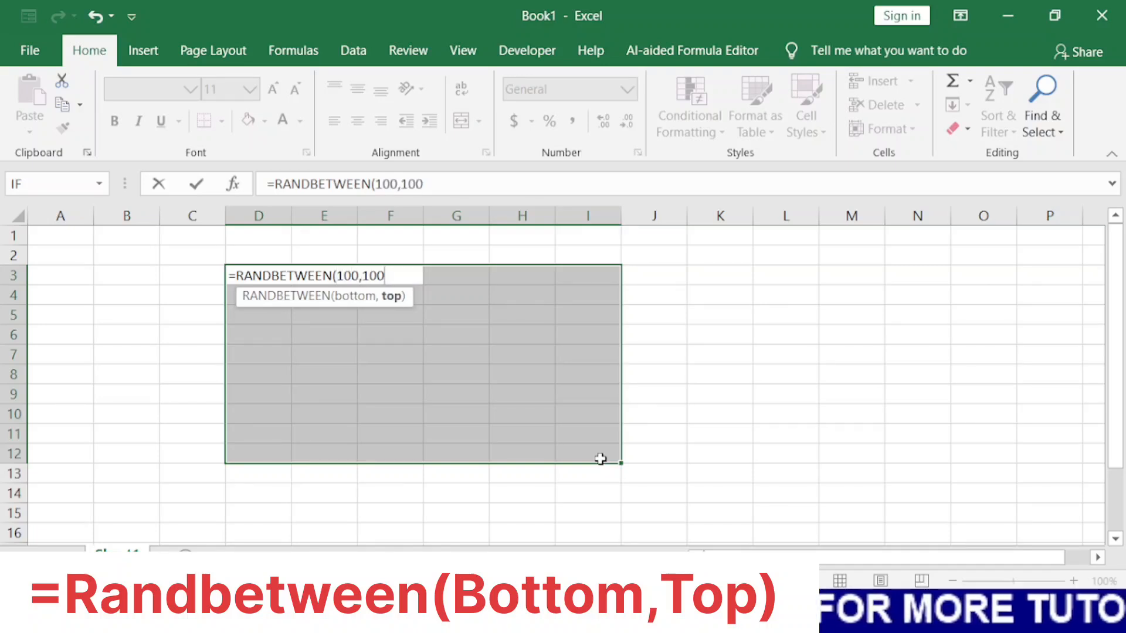
pyautogui.write('0)')
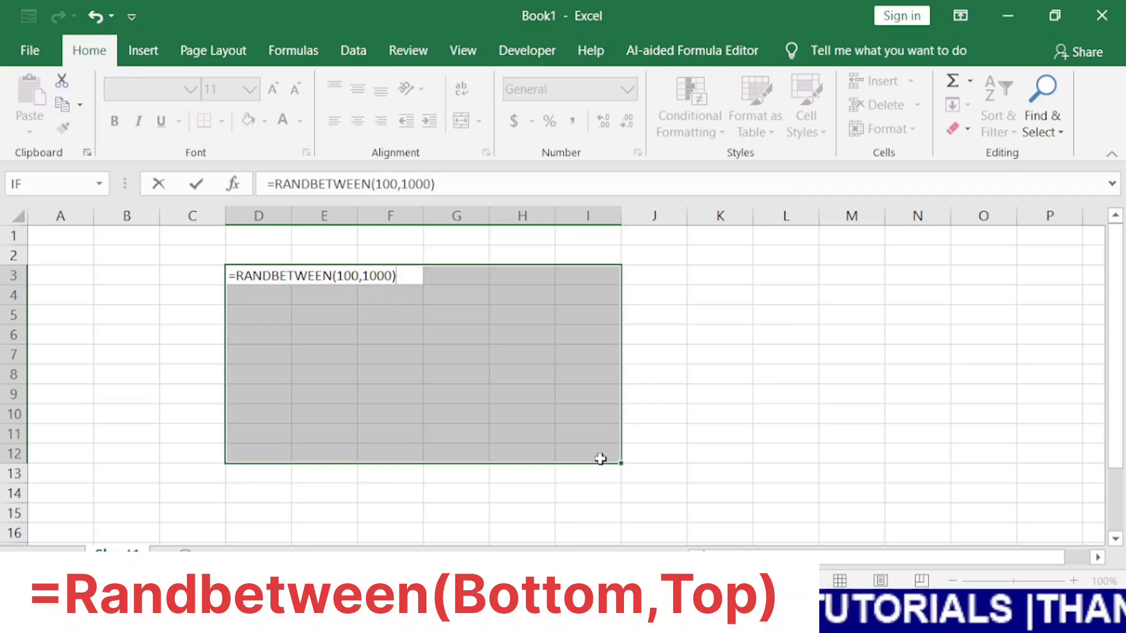
pyautogui.press('Return')
pyautogui.hotkey('ctrl', 'v')
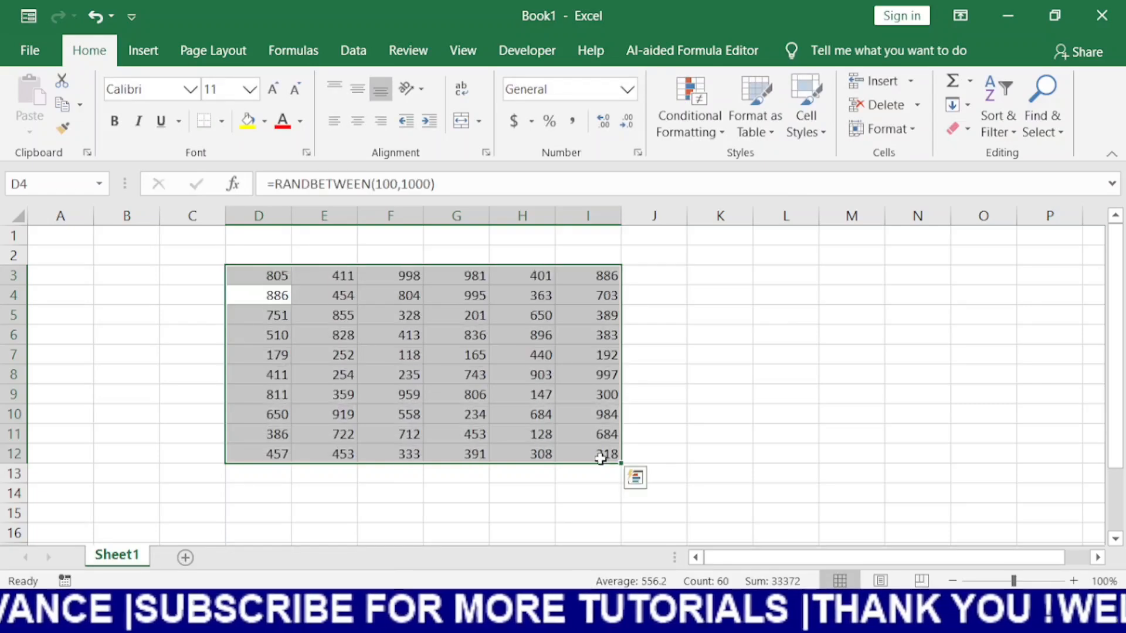
# Convert the random numbers in D3:I12 to fixed values with Paste Special Values
pyautogui.hotkey('ctrl', 'c')
pyautogui.hotkey('ctrl', 'alt', 'v')
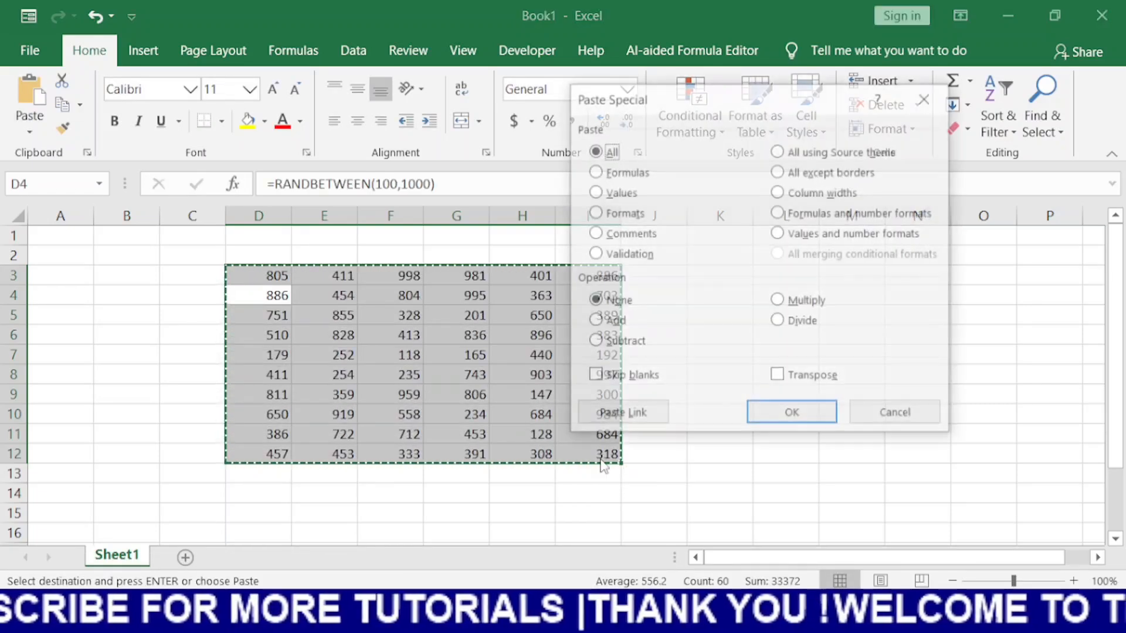
pyautogui.press('v')
pyautogui.press('Return')
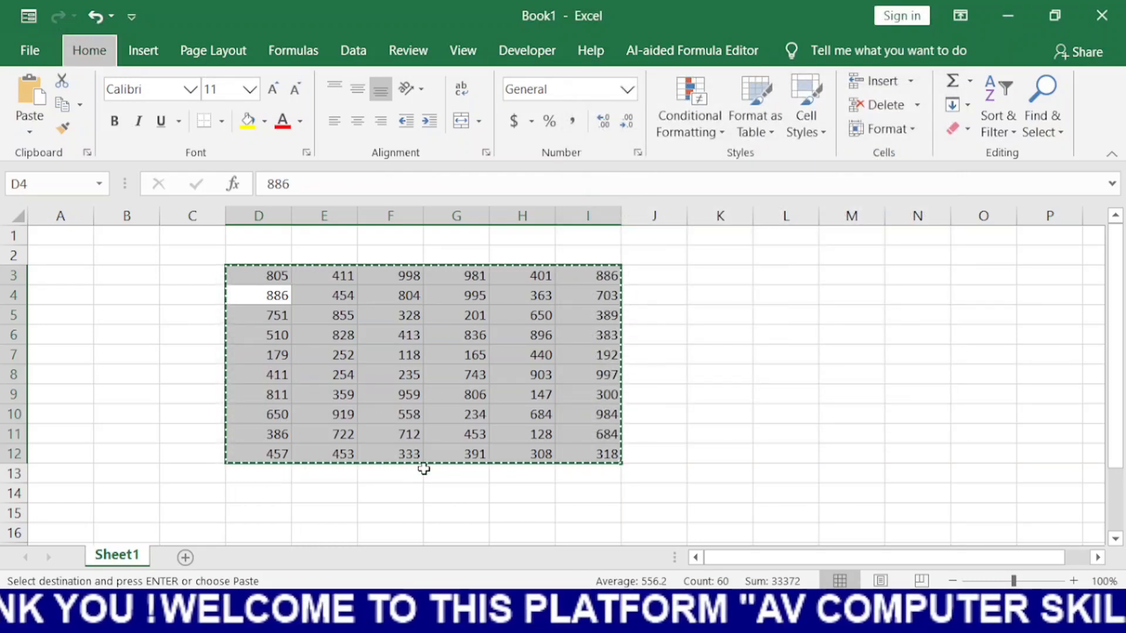
pyautogui.doubleClick(782, 433)
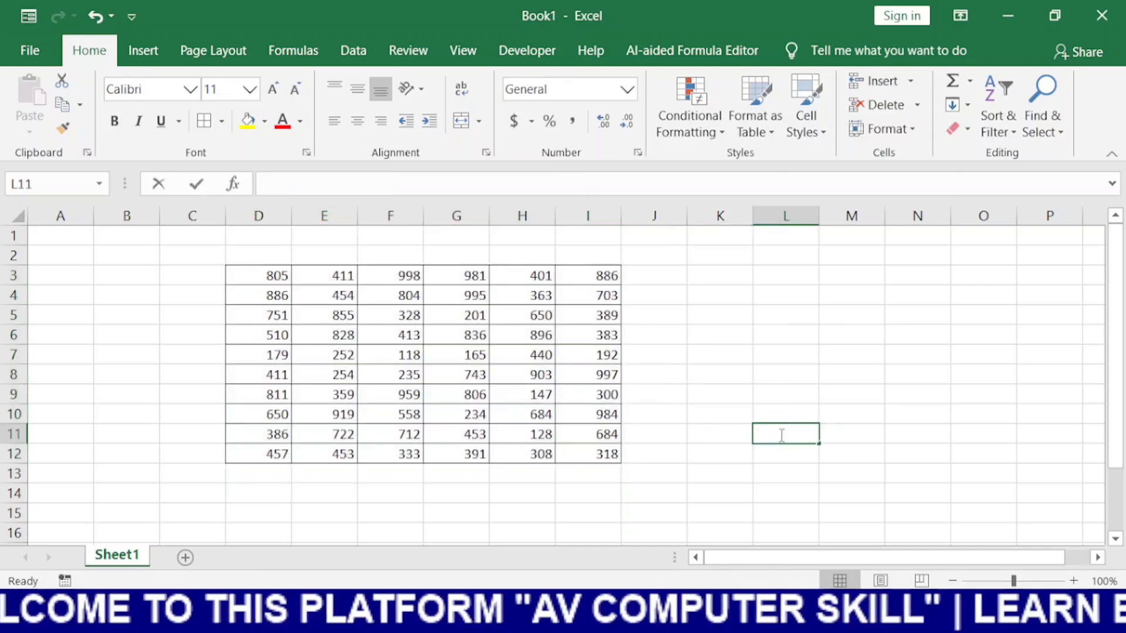
# Total the table in cell J13 with =SUM(D3:I12)
pyautogui.click(243, 268)
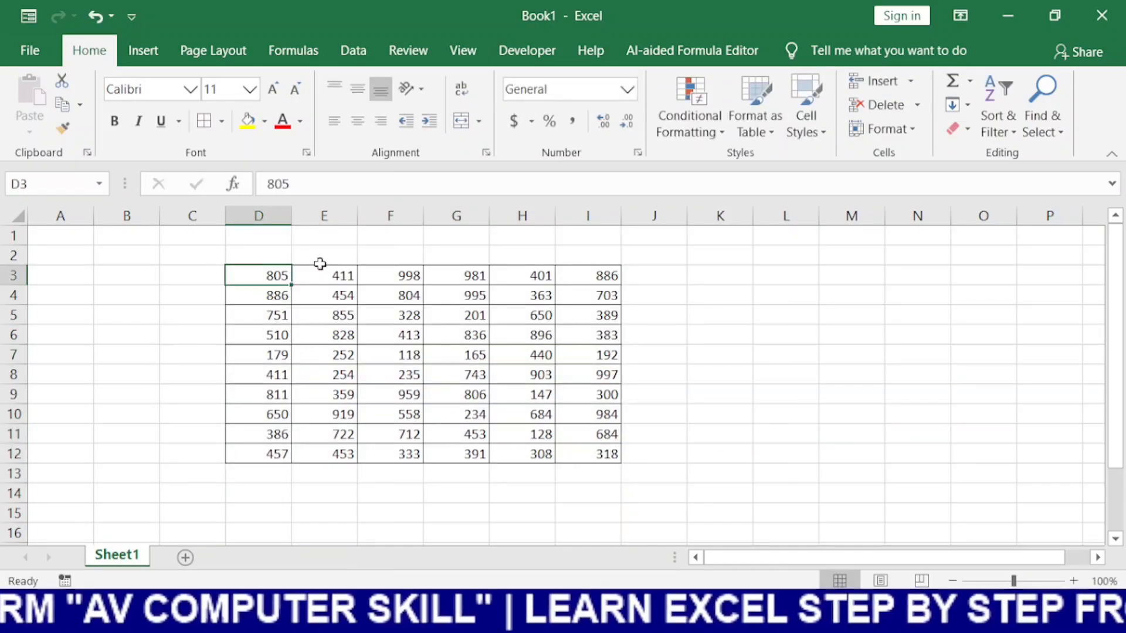
pyautogui.moveTo(276, 271); pyautogui.dragTo(589, 447)
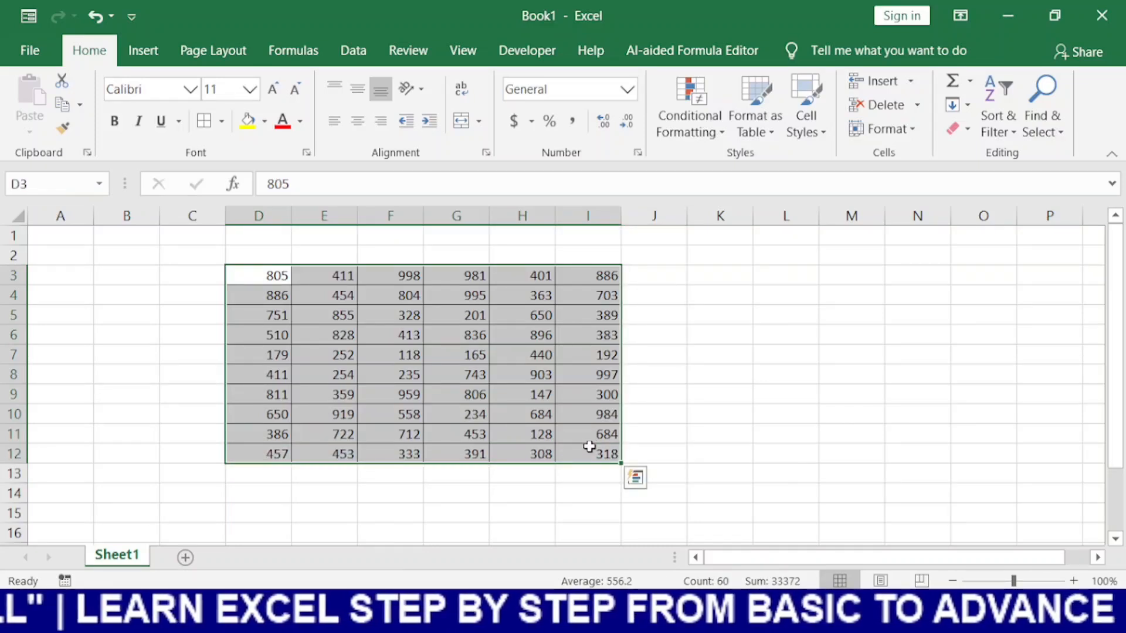
pyautogui.click(670, 478)
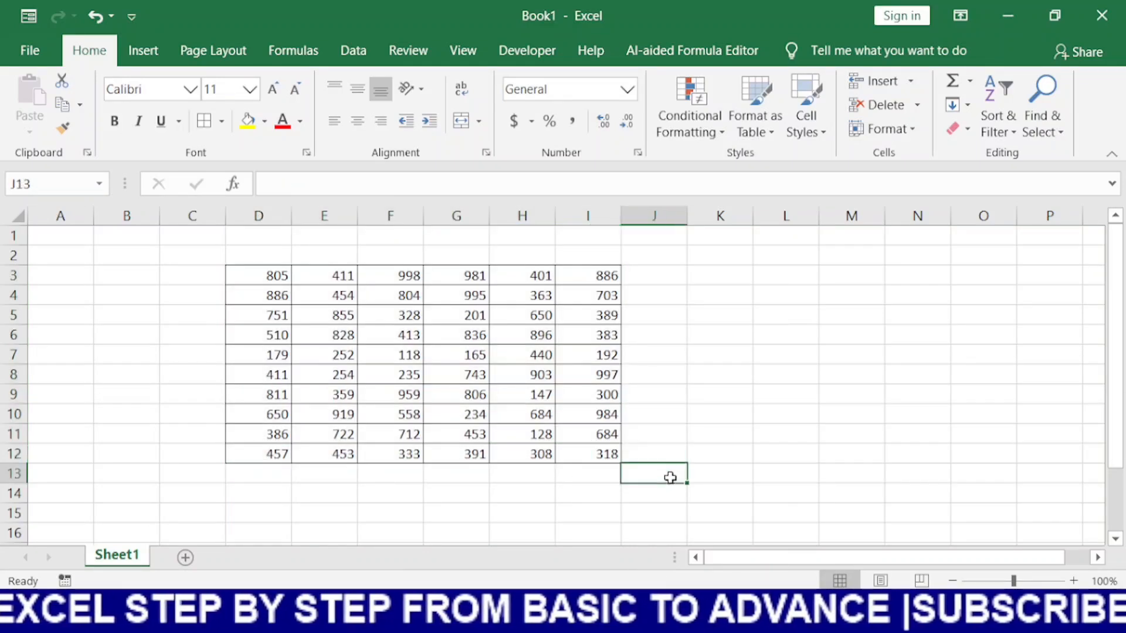
pyautogui.write('=su')
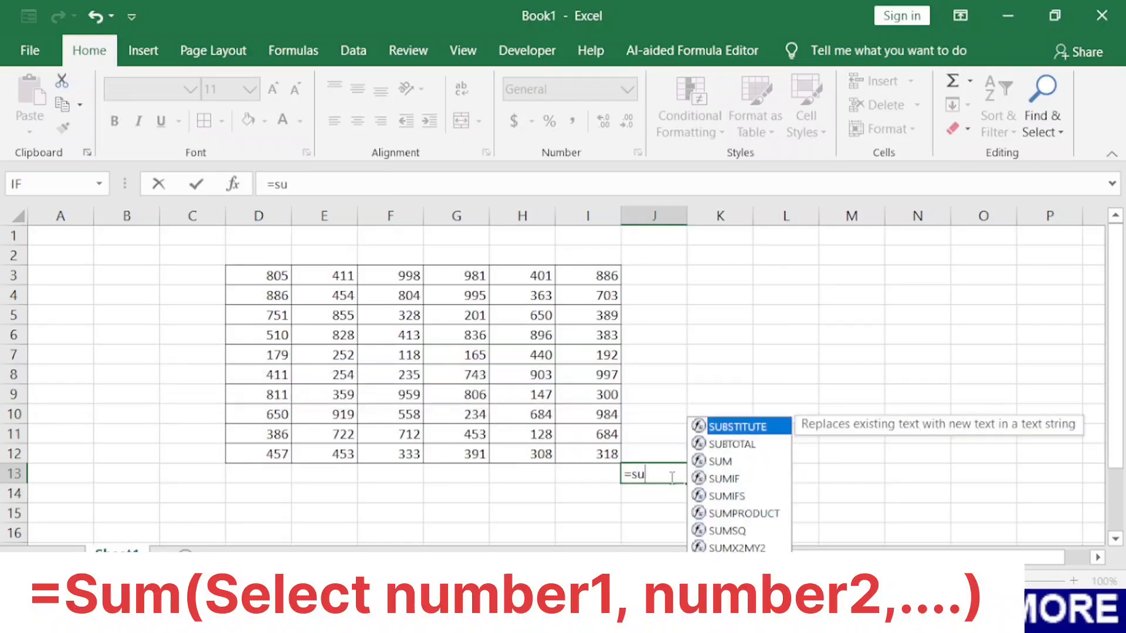
pyautogui.write('m')
pyautogui.press('Tab')
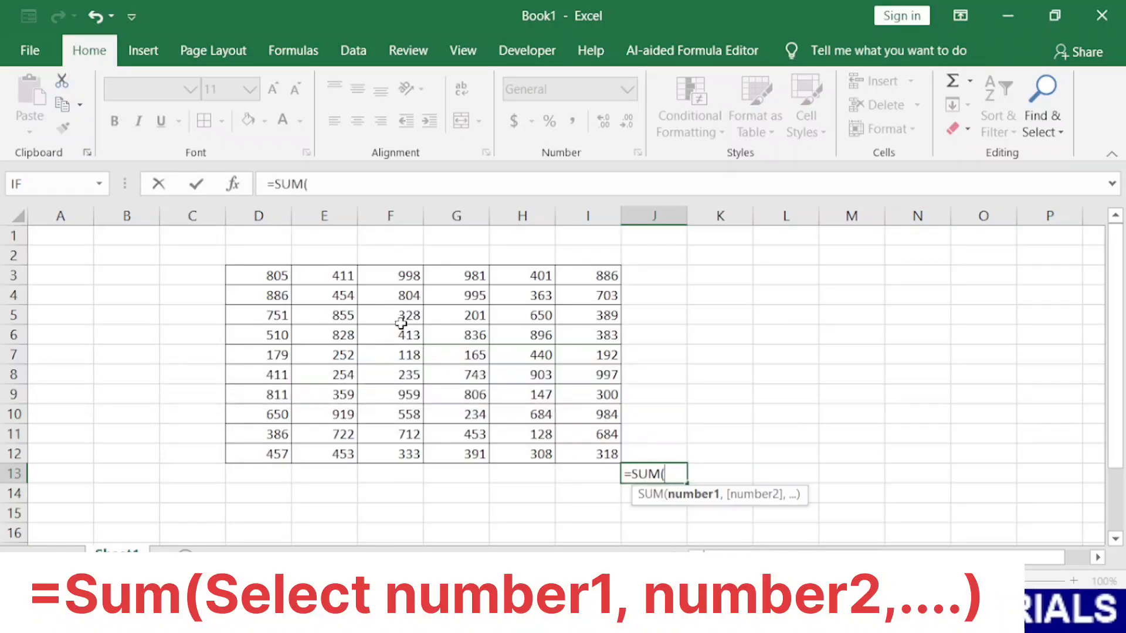
pyautogui.click(266, 277)
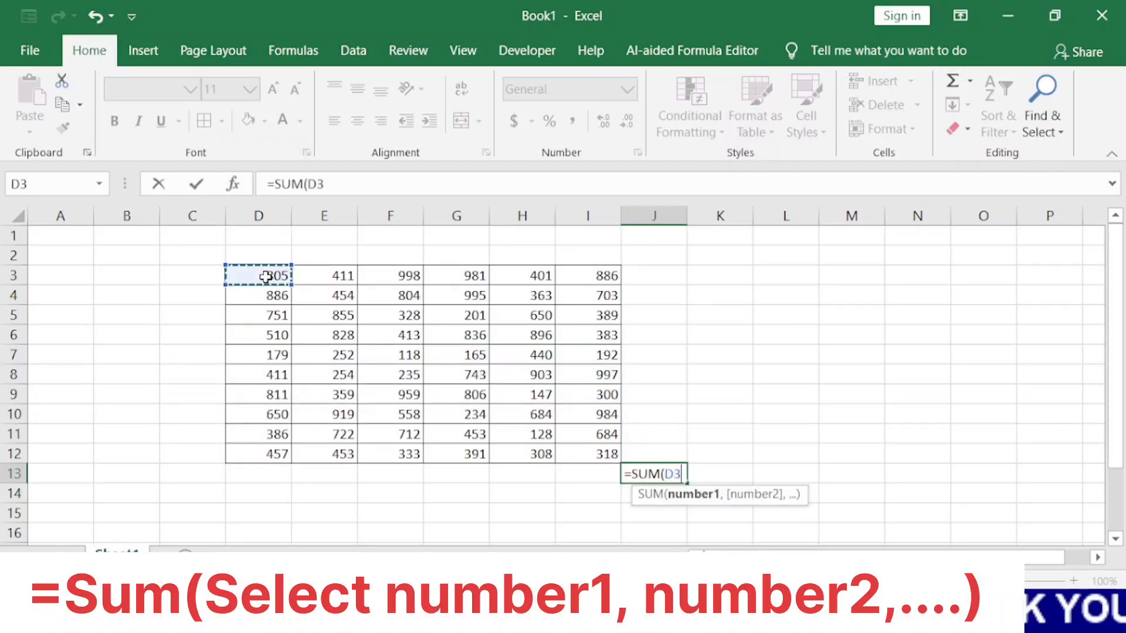
pyautogui.hotkey('ctrl', 'shift', 'Right')
pyautogui.hotkey('ctrl', 'shift', 'Down')
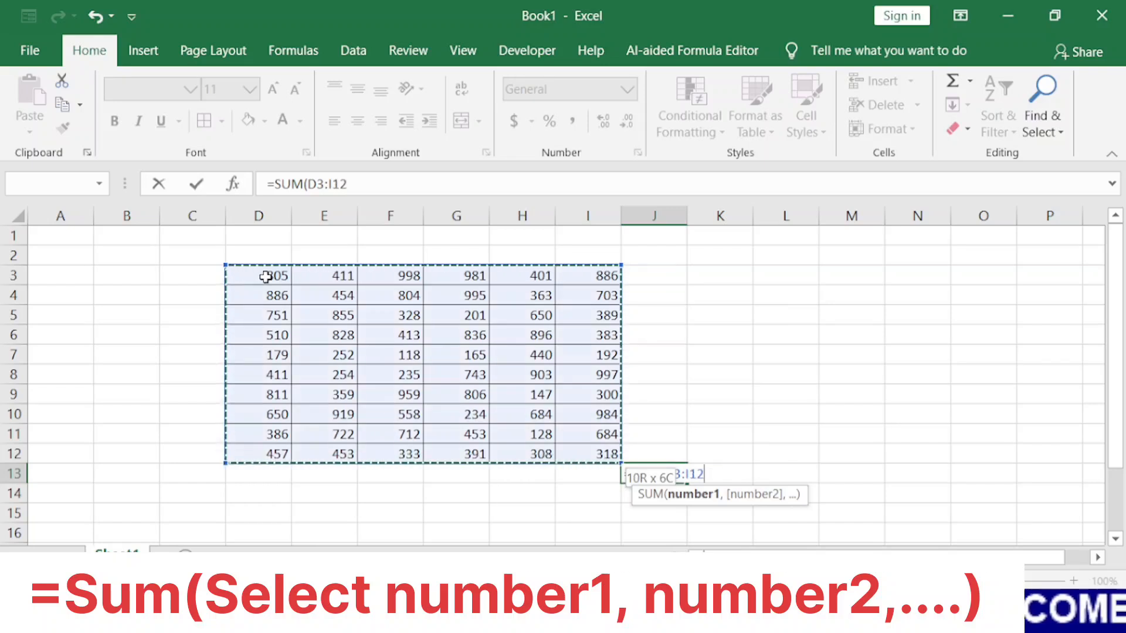
pyautogui.press('Return')
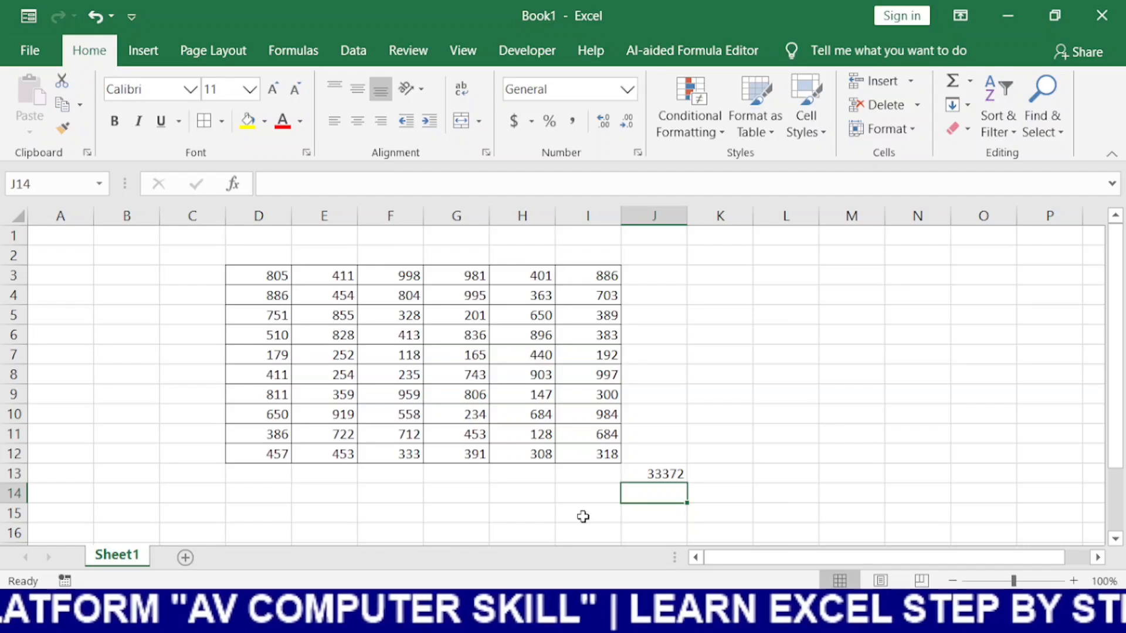
# Name the range D3:I12 as va
pyautogui.click(268, 275)
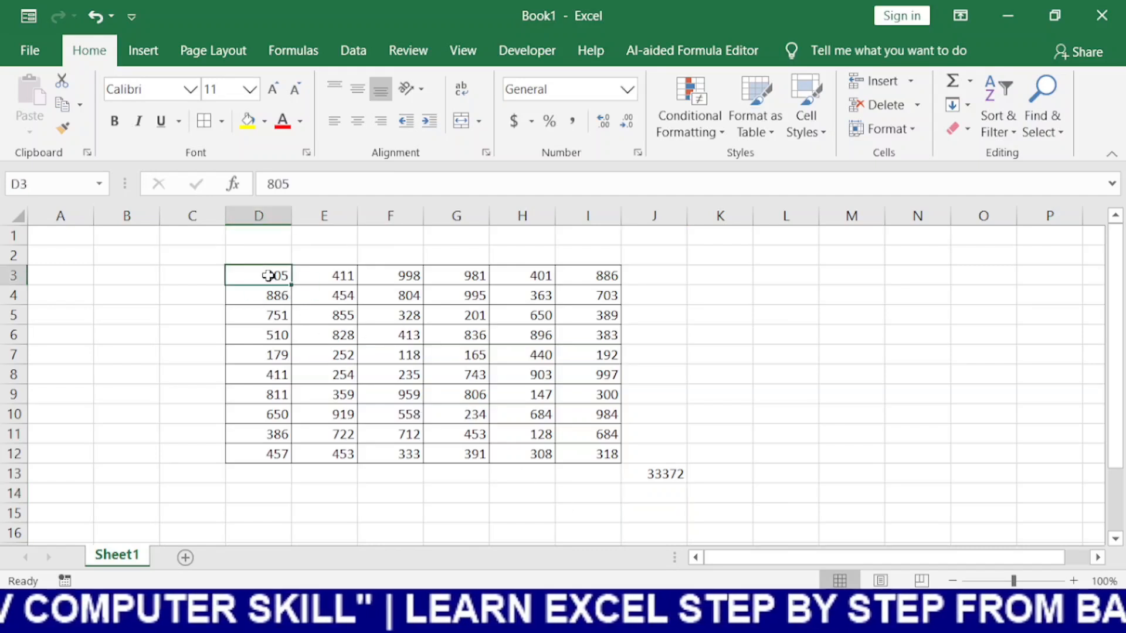
pyautogui.hotkey('ctrl', 'shift', 'Right')
pyautogui.hotkey('ctrl', 'shift', 'Down')
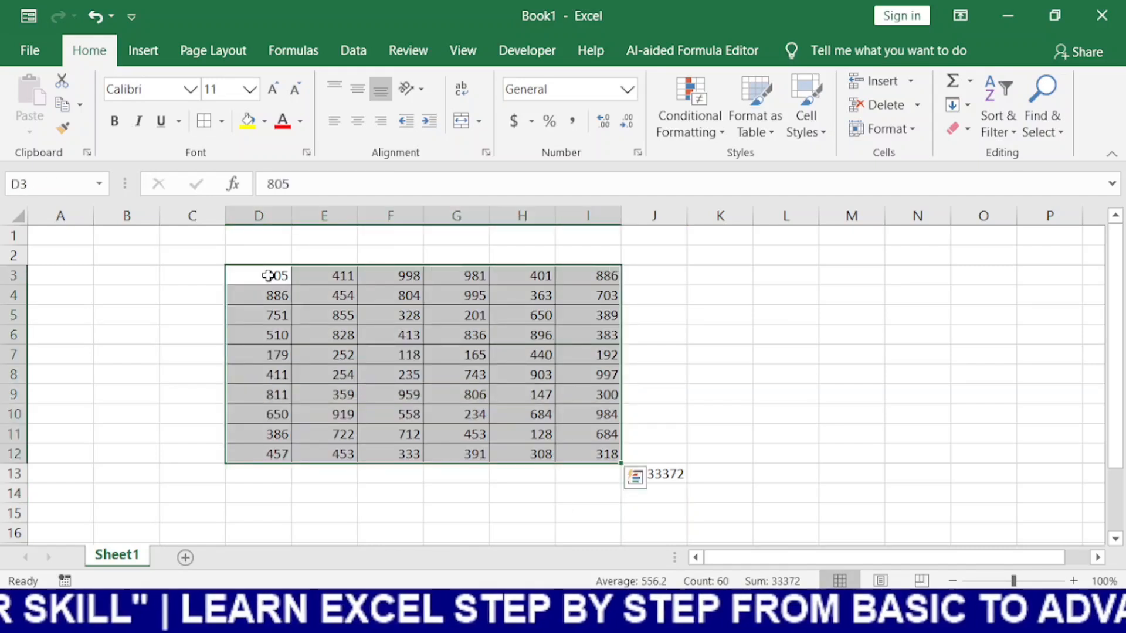
pyautogui.click(48, 184)
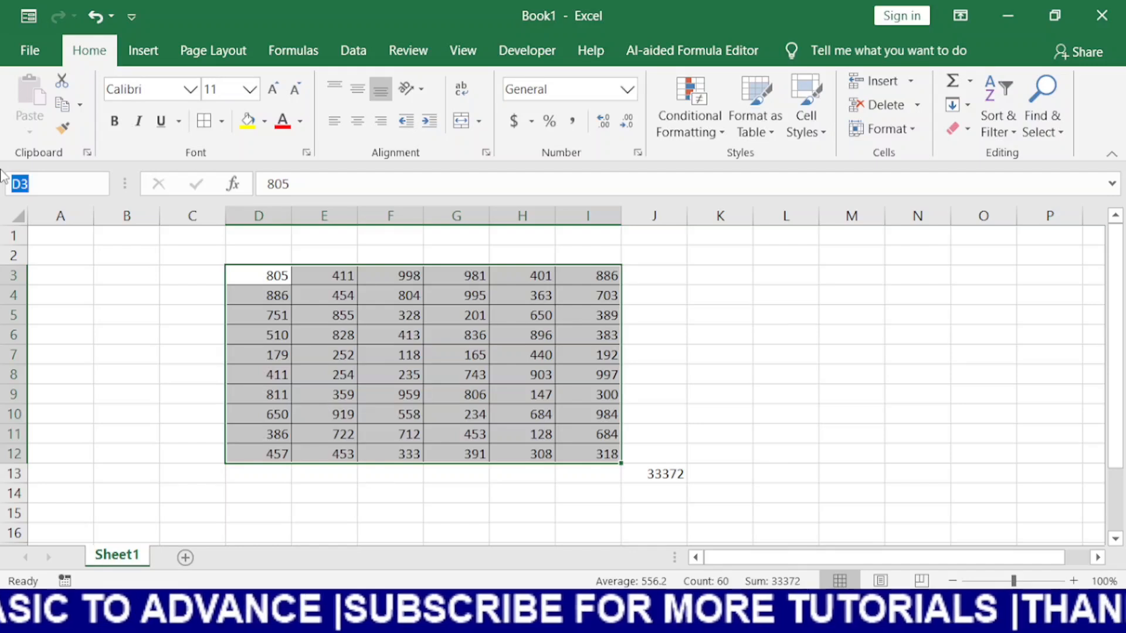
pyautogui.write('a')
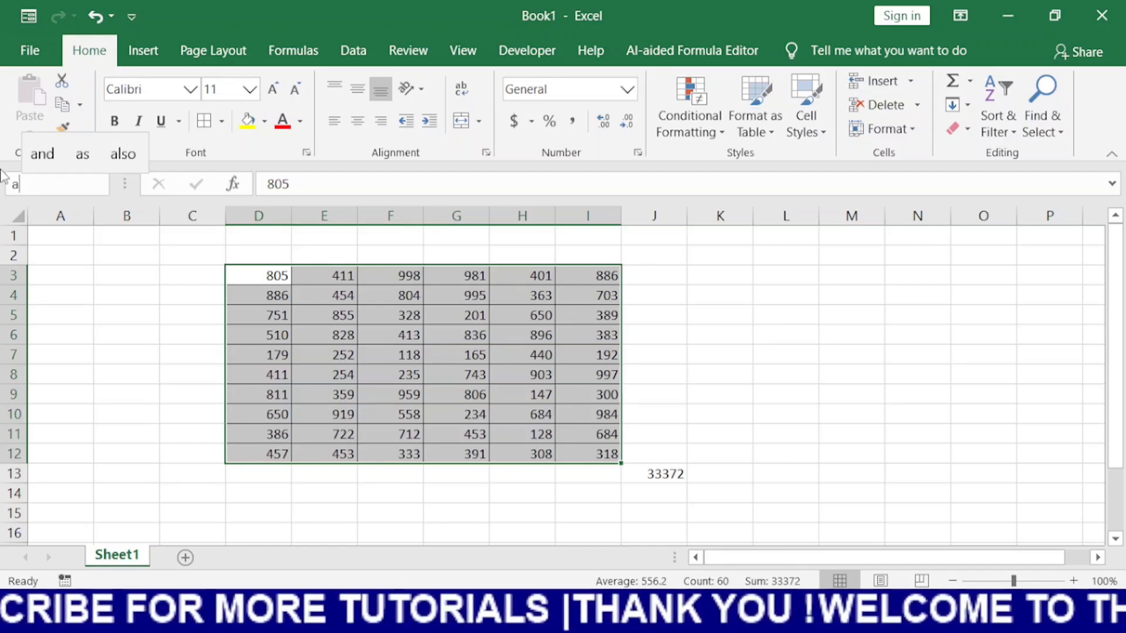
pyautogui.press('BackSpace')
pyautogui.write('va')
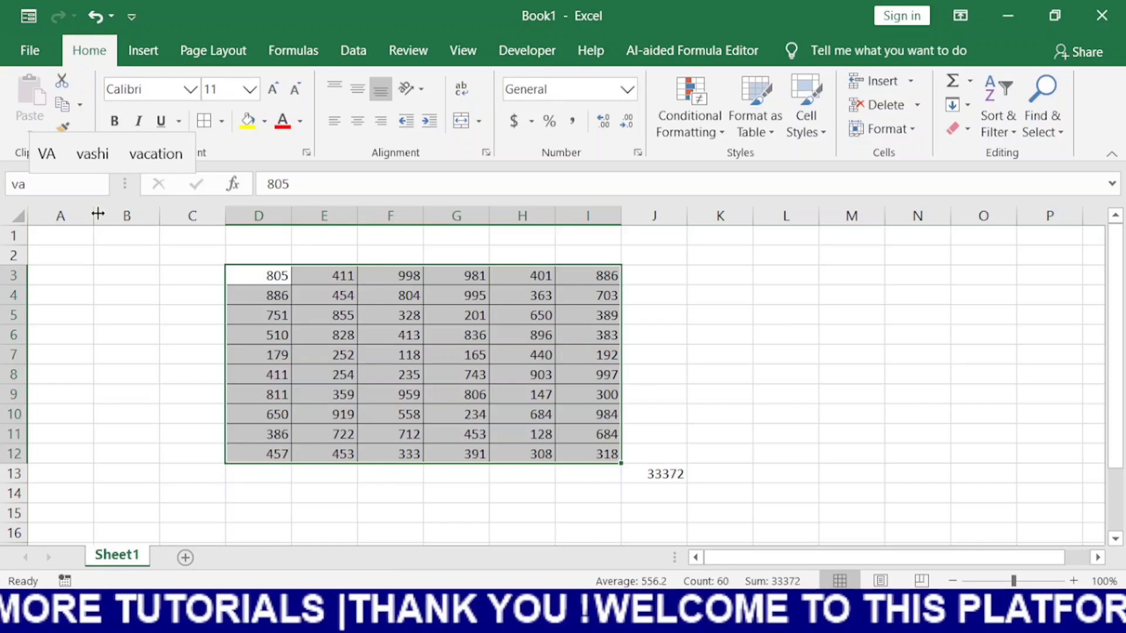
pyautogui.press('Return')
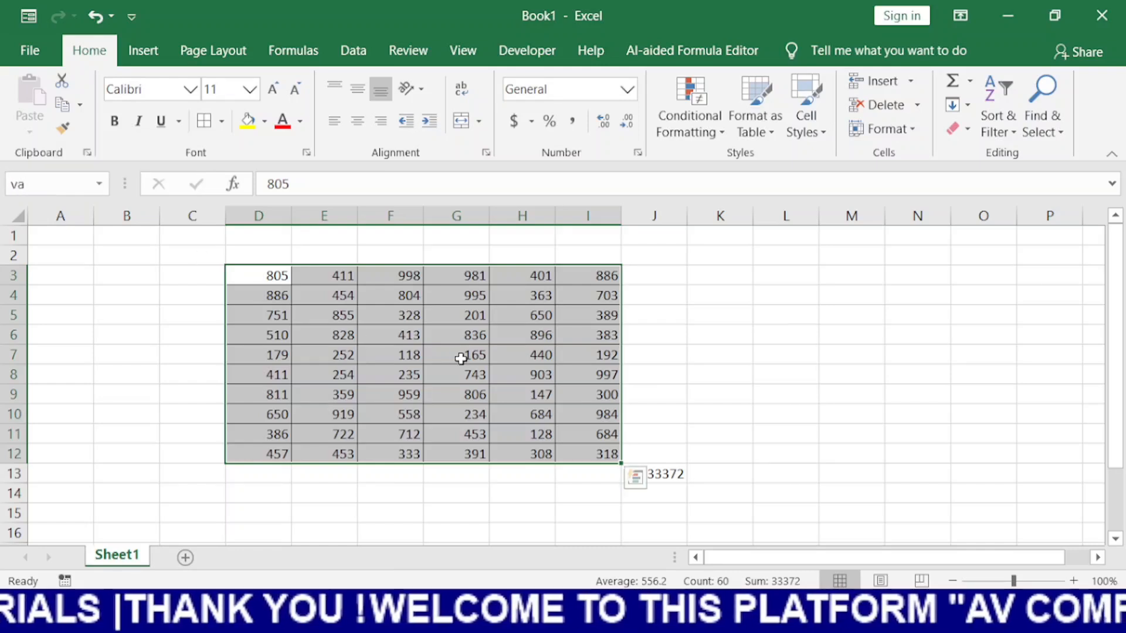
# Total the named range in cell J14 with =SUM(va)
pyautogui.click(650, 496)
pyautogui.write('=sum')
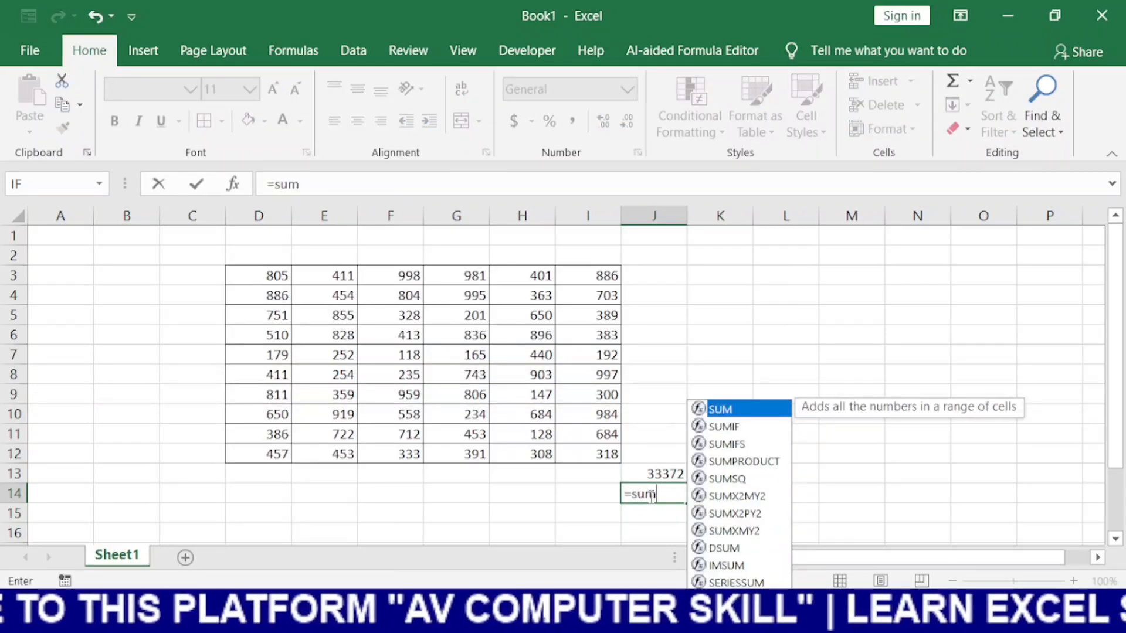
pyautogui.press('Tab')
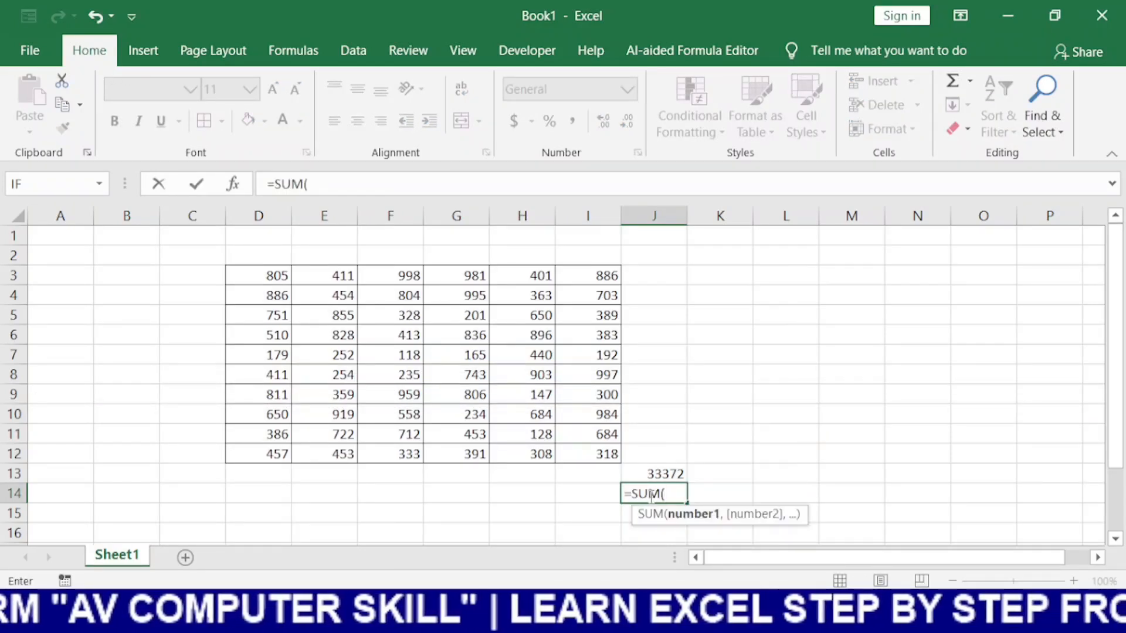
pyautogui.write('va')
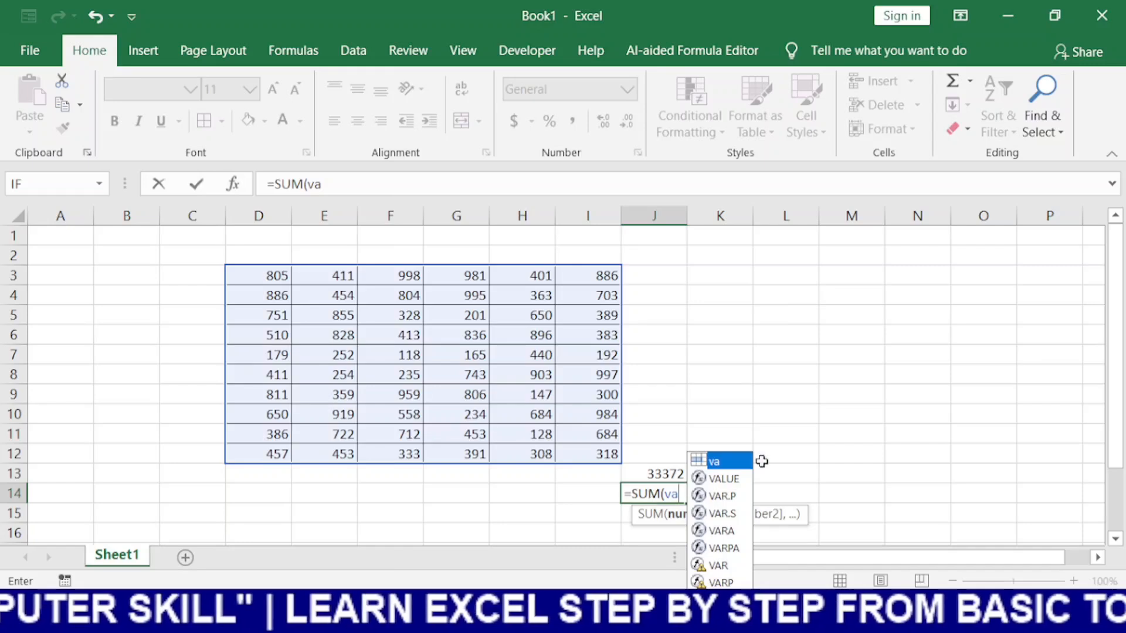
pyautogui.doubleClick(727, 463)
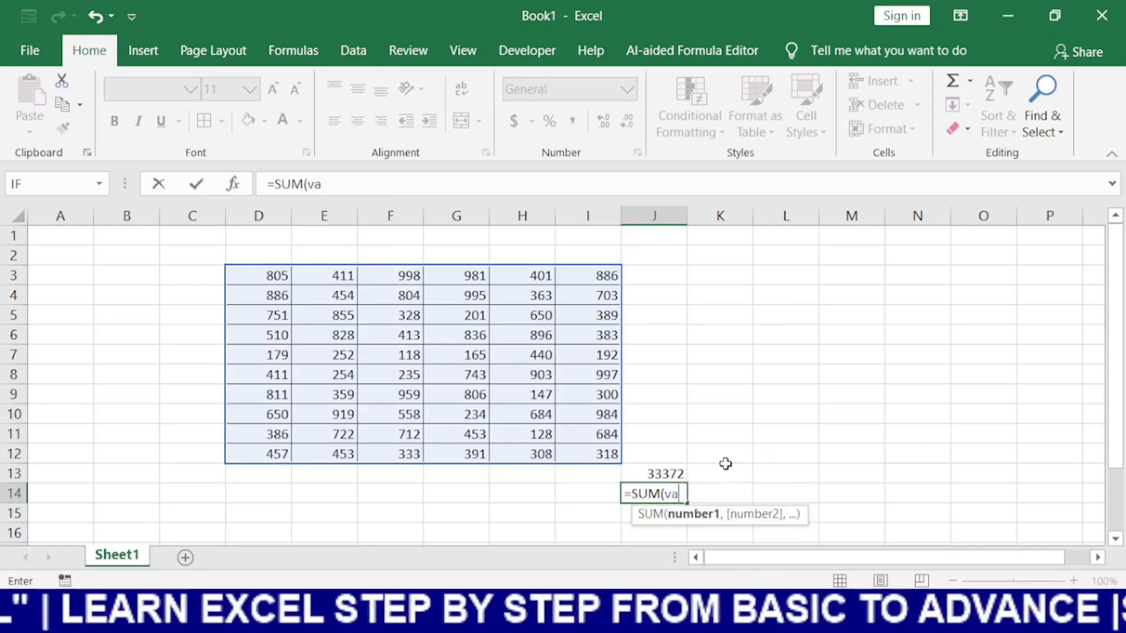
pyautogui.press('Return')
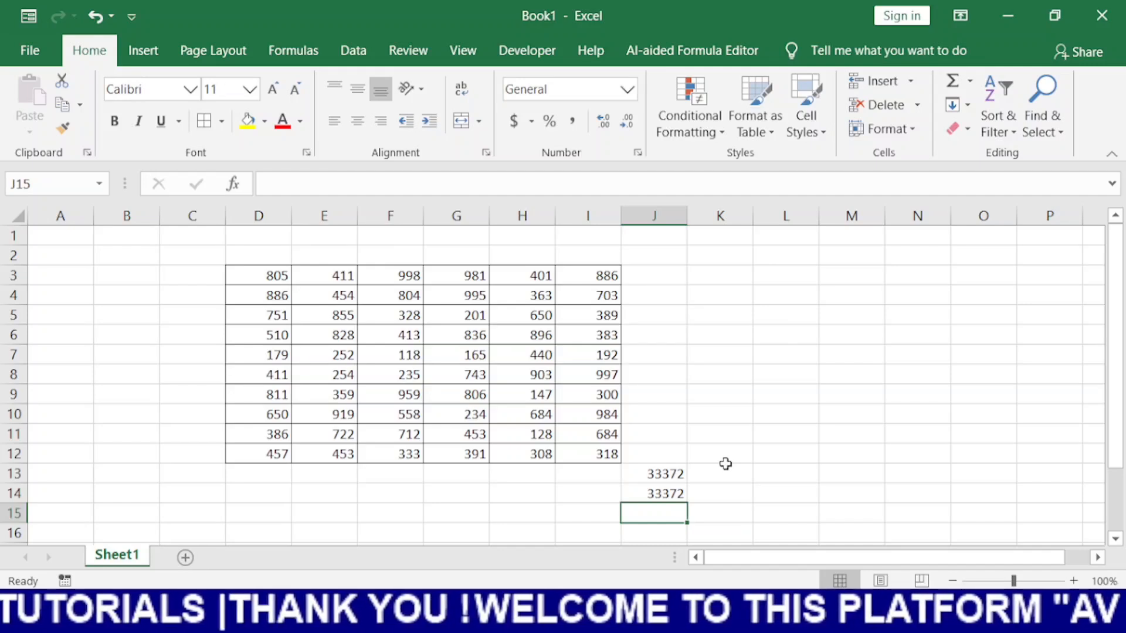
# Add a new sheet and total the named range va in its cell D5 with =SUM(va)
pyautogui.click(99, 185)
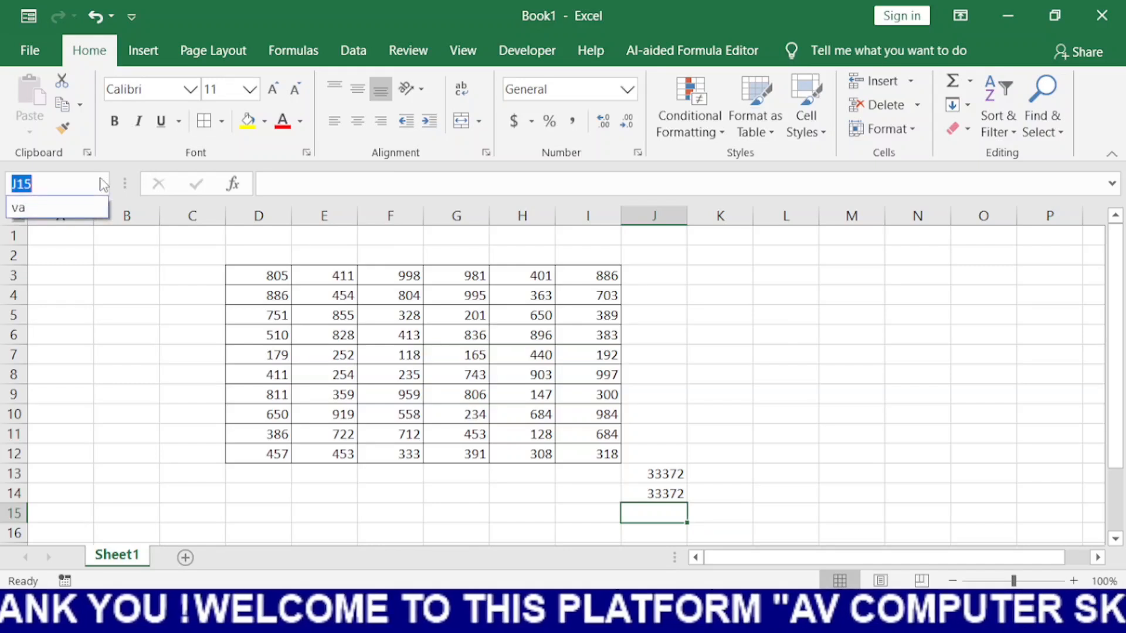
pyautogui.click(496, 514)
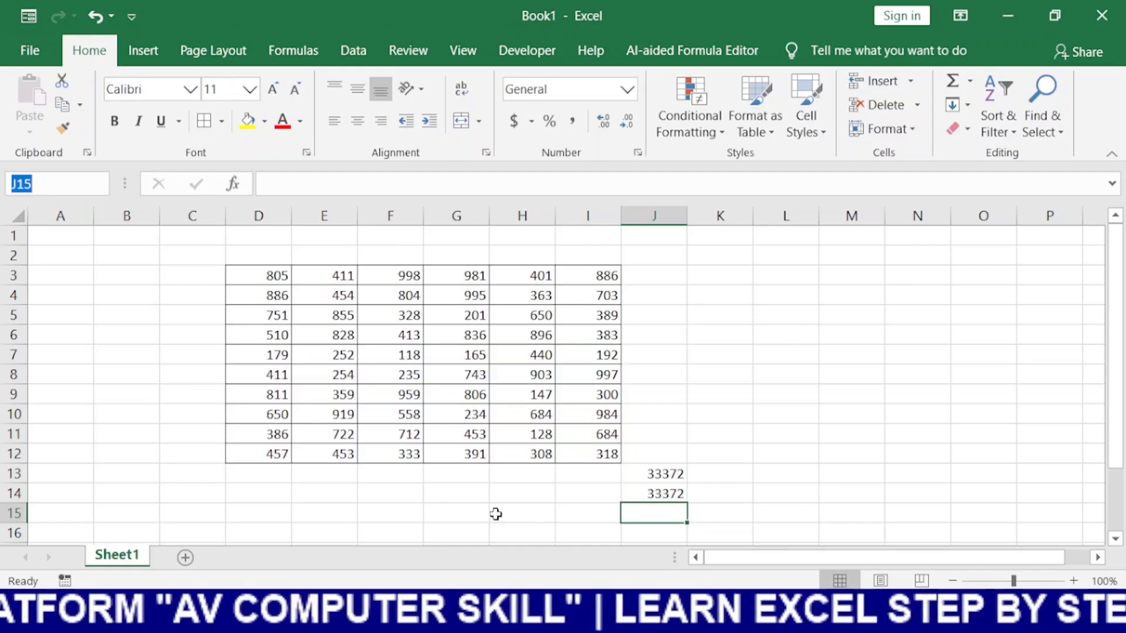
pyautogui.click(185, 557)
pyautogui.click(247, 312)
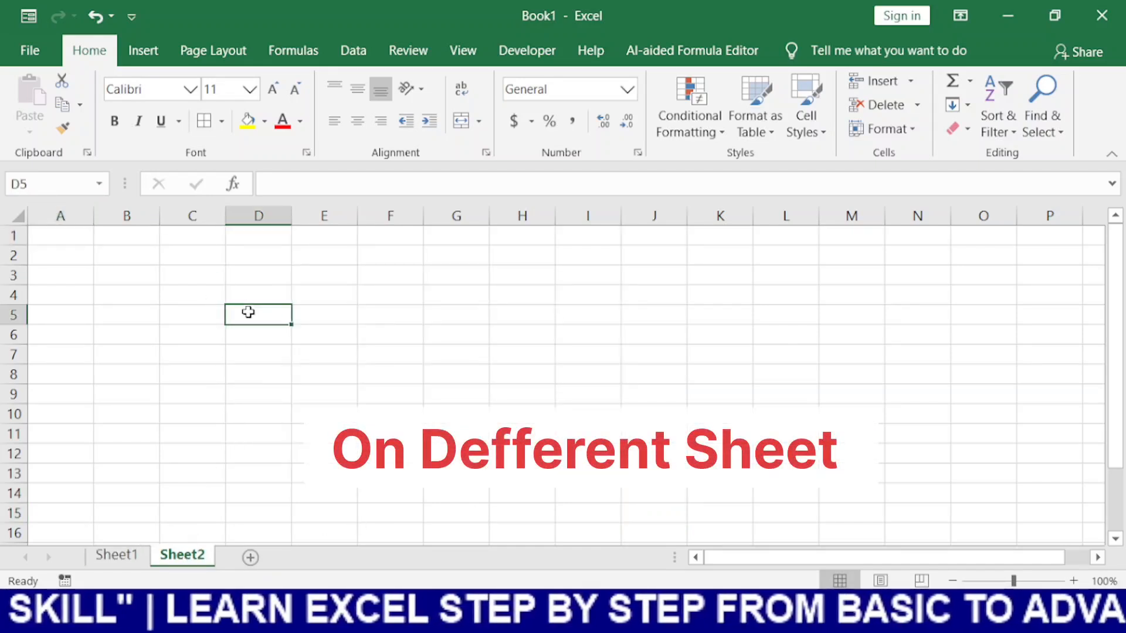
pyautogui.write('=sum')
pyautogui.press('Tab')
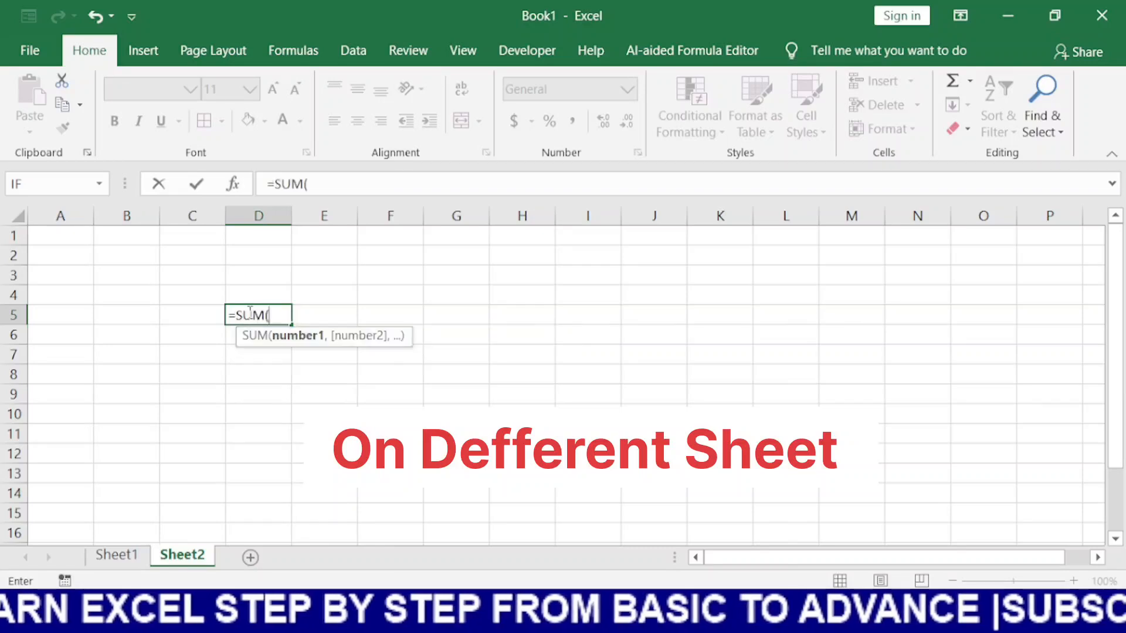
pyautogui.write('va')
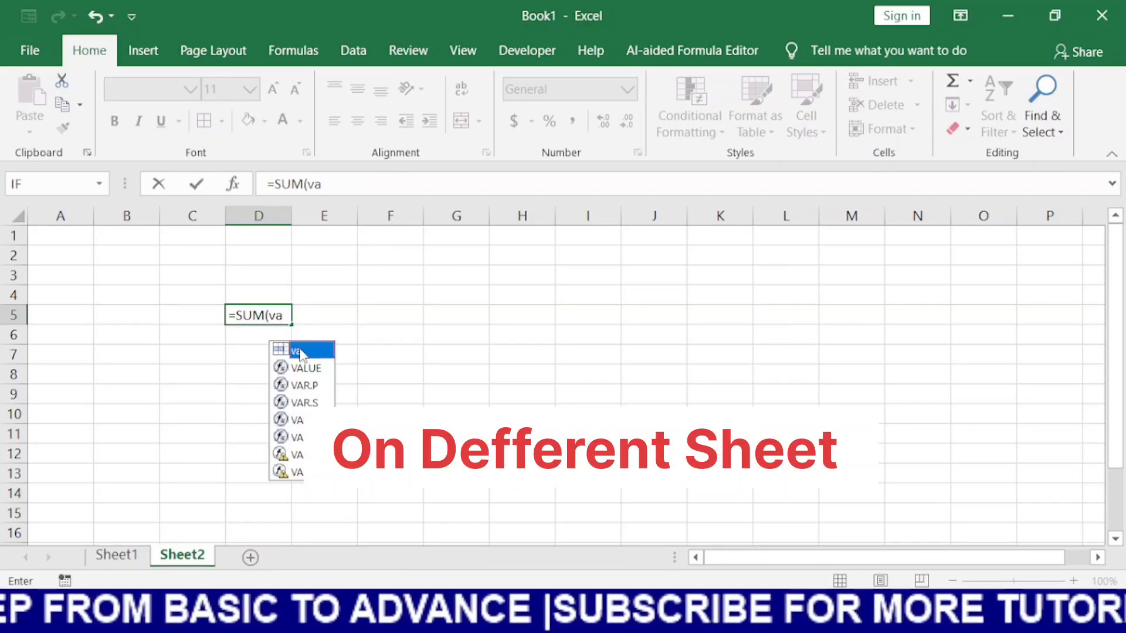
pyautogui.press('Return')
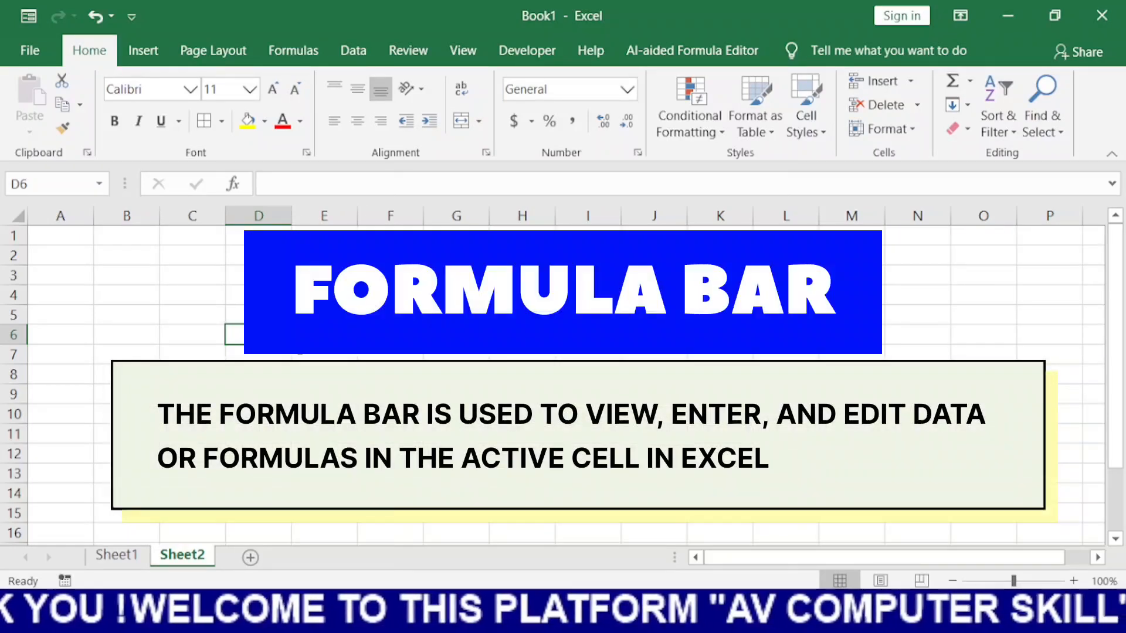
pyautogui.click(329, 182)
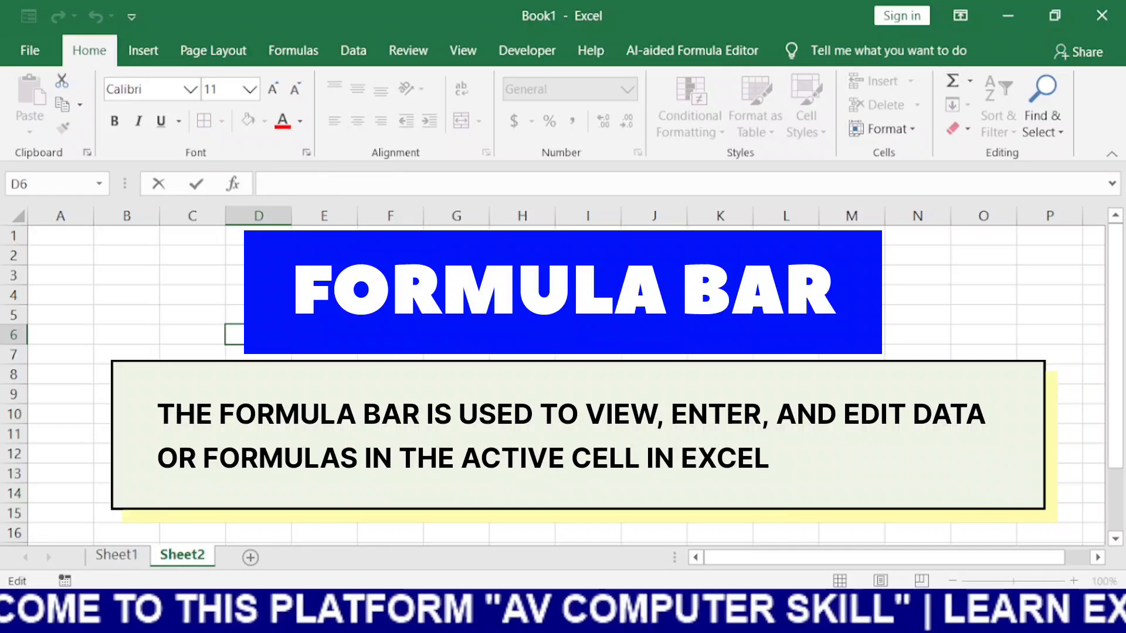
pyautogui.click(324, 434)
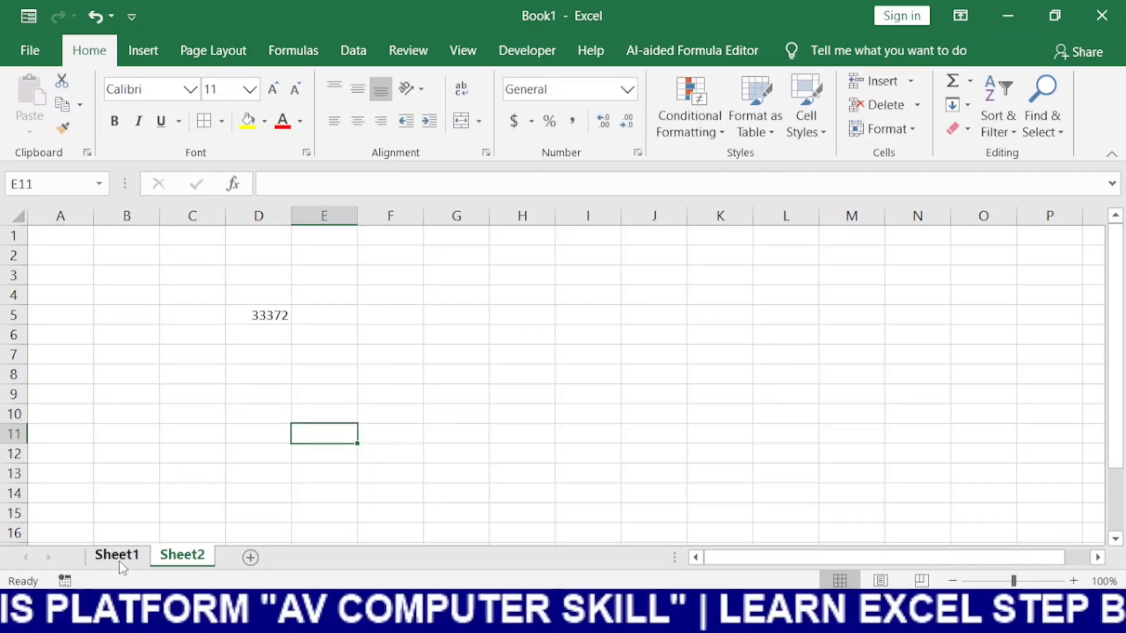
# Back on Sheet1, edit the formula in J13 to =SUM(D3:D12) so it totals only column D
pyautogui.click(119, 560)
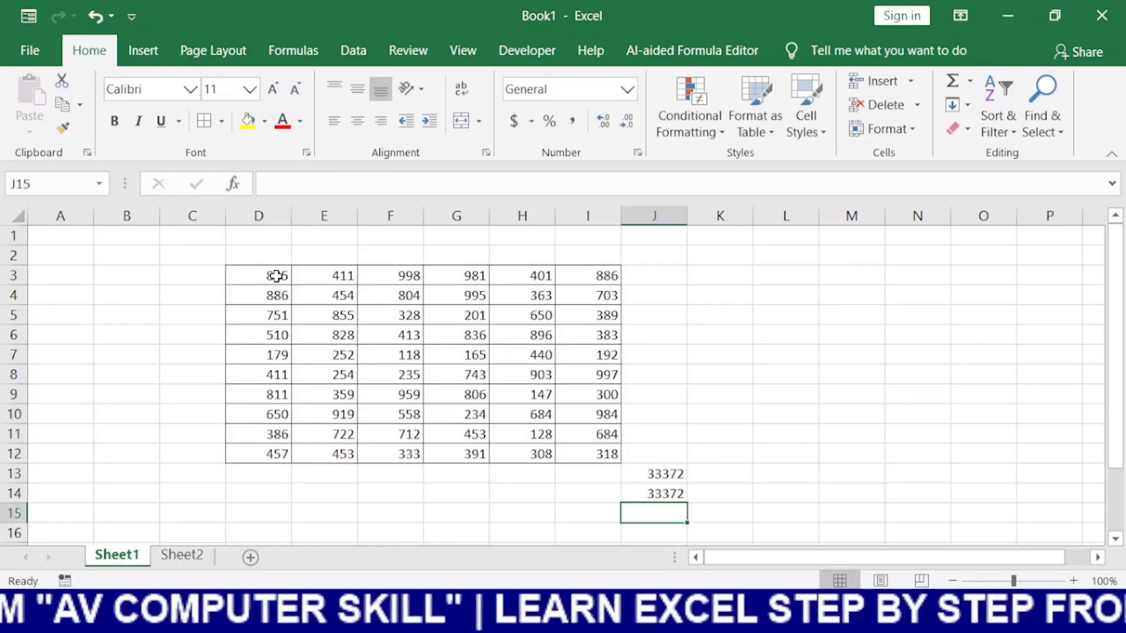
pyautogui.moveTo(277, 277); pyautogui.dragTo(276, 434)
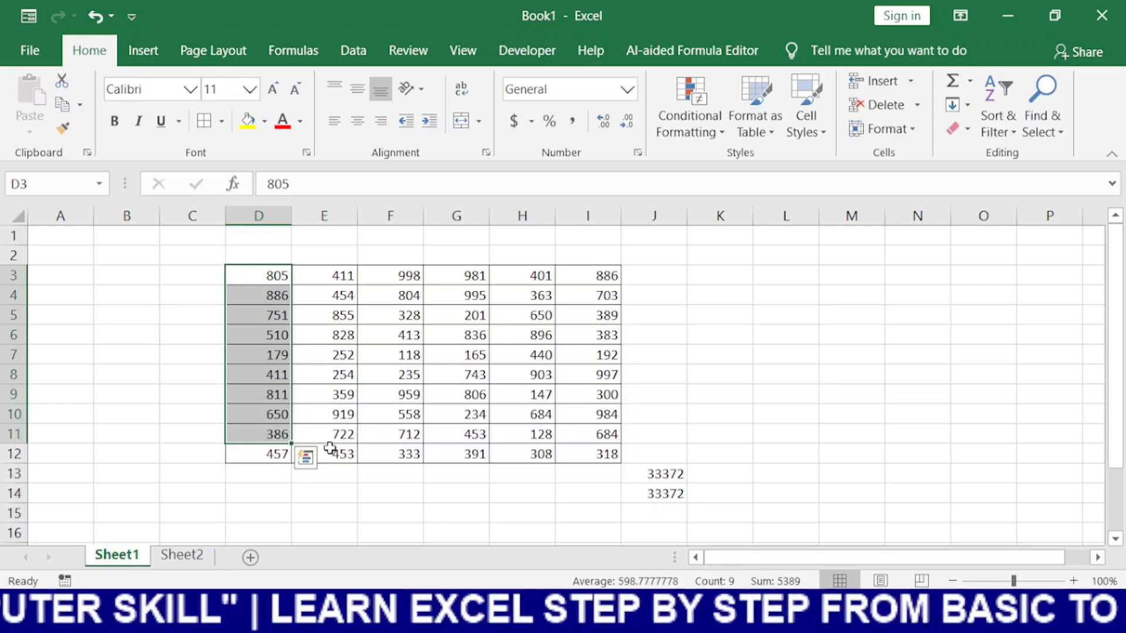
pyautogui.click(381, 486)
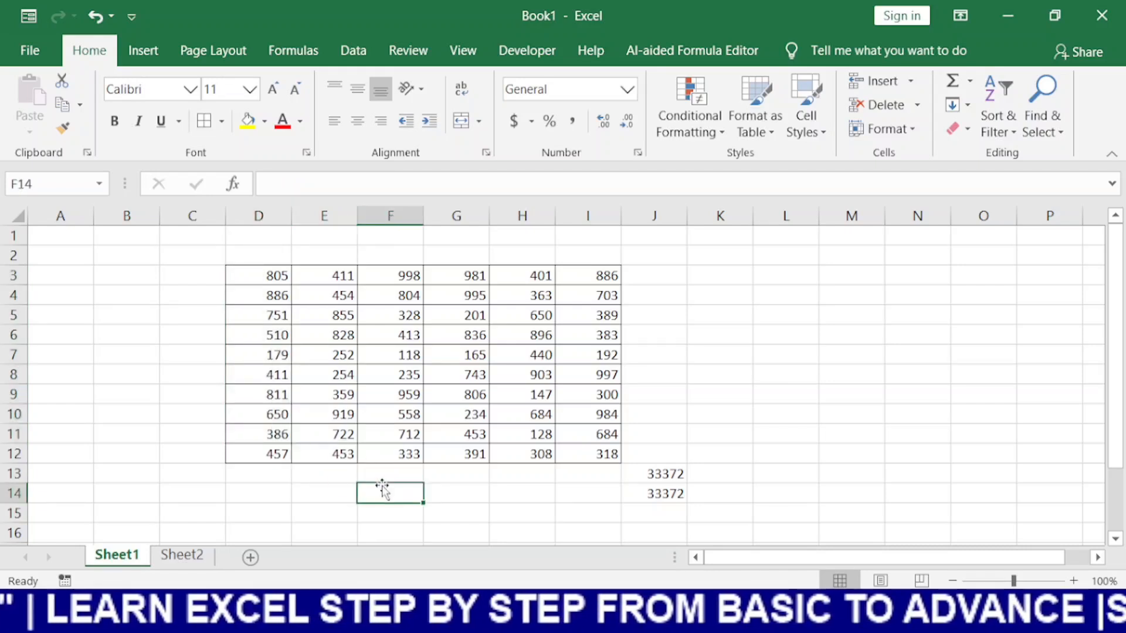
pyautogui.click(667, 474)
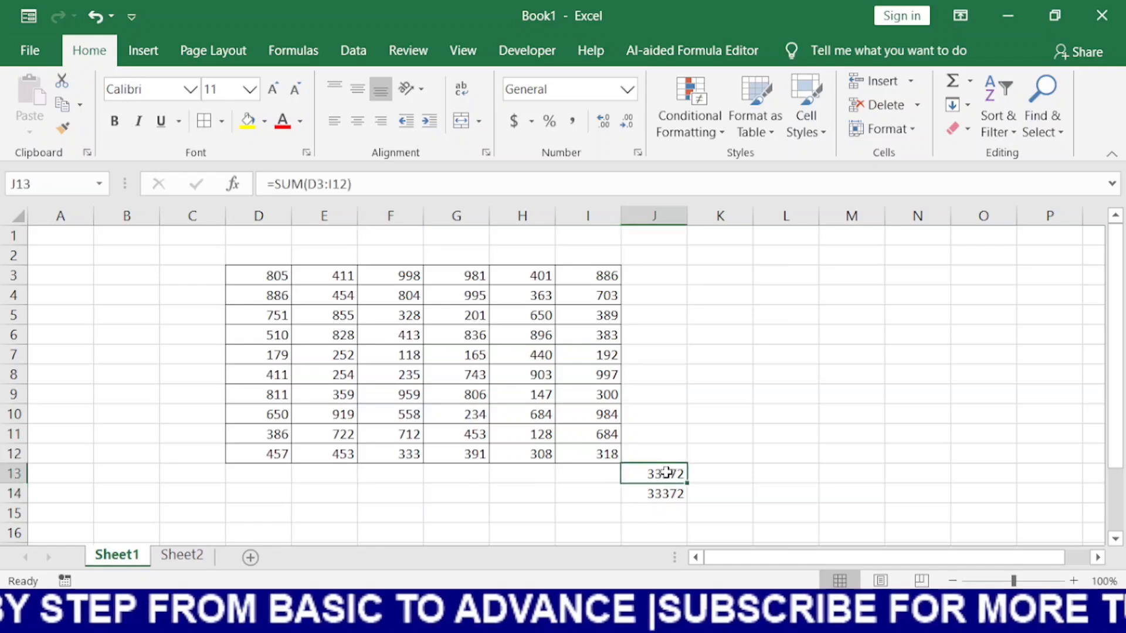
pyautogui.click(349, 184)
pyautogui.press('BackSpace')
pyautogui.press('BackSpace')
pyautogui.press('BackSpace')
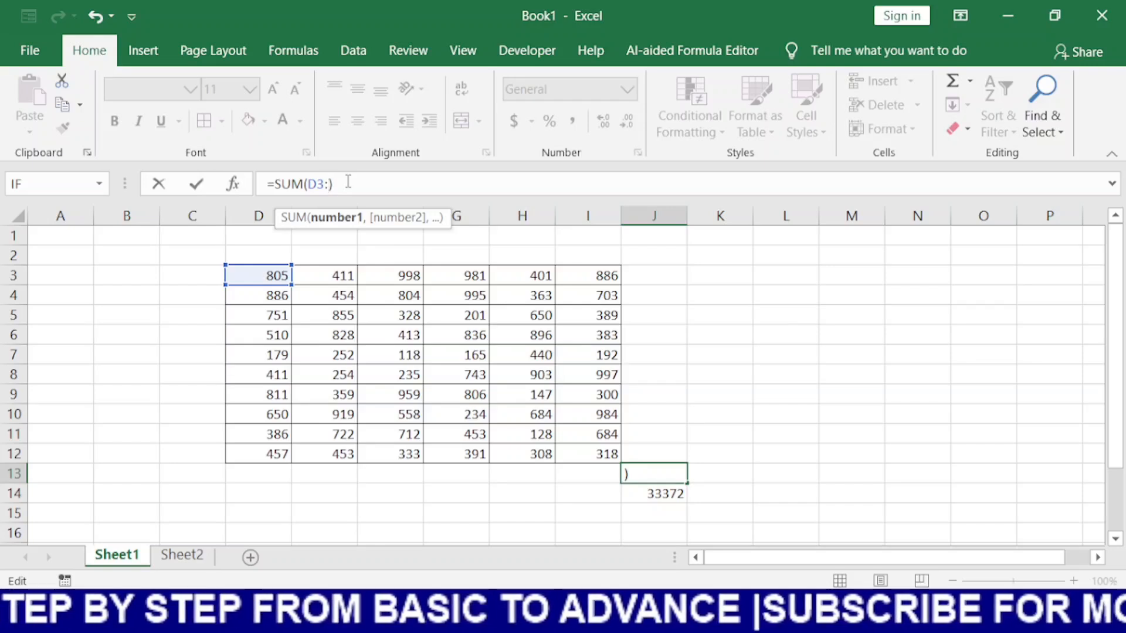
pyautogui.write('d13')
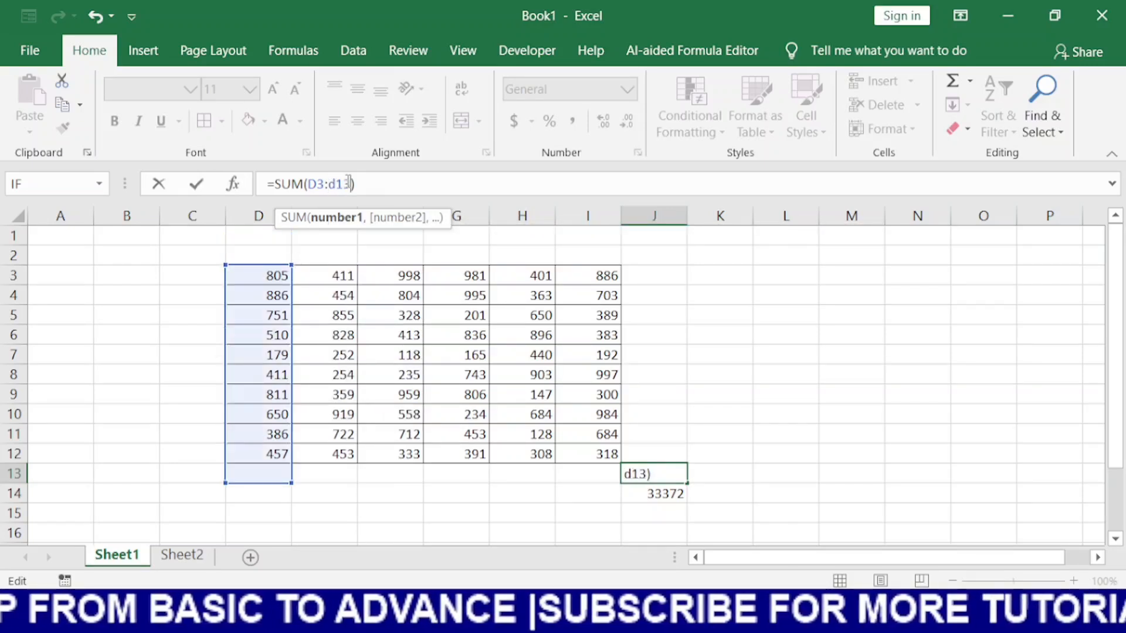
pyautogui.press('BackSpace')
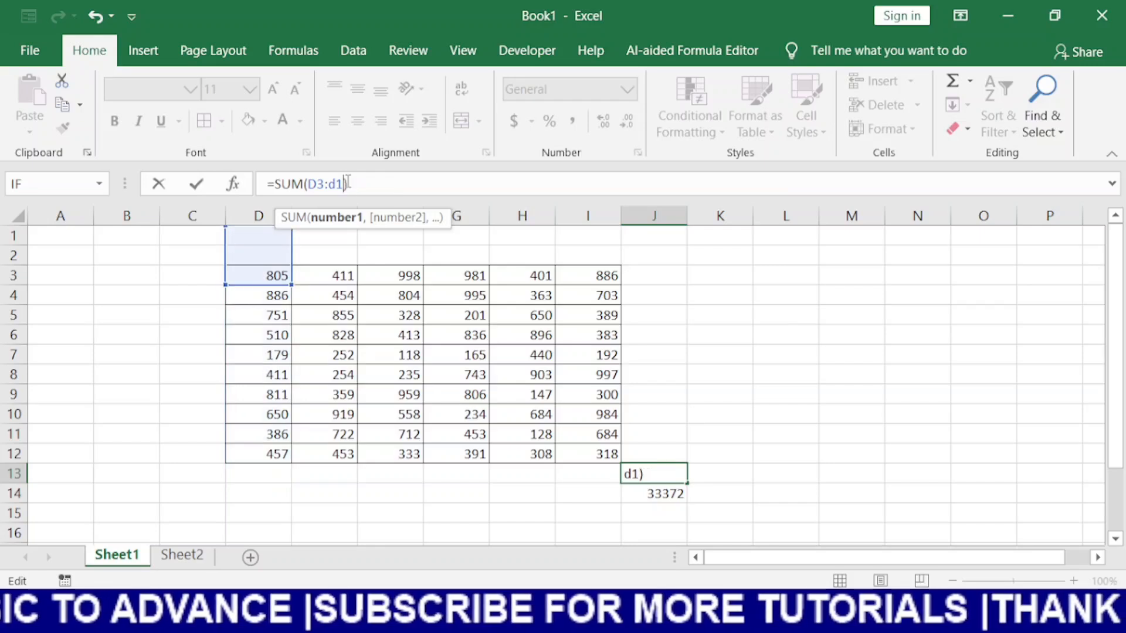
pyautogui.write('2')
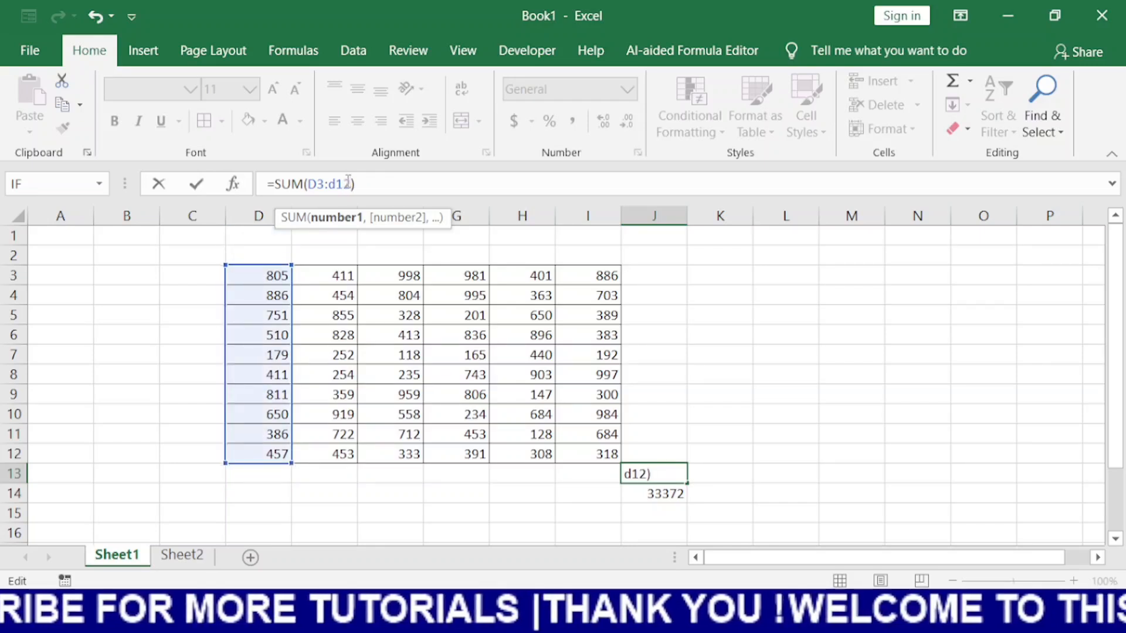
pyautogui.press('Return')
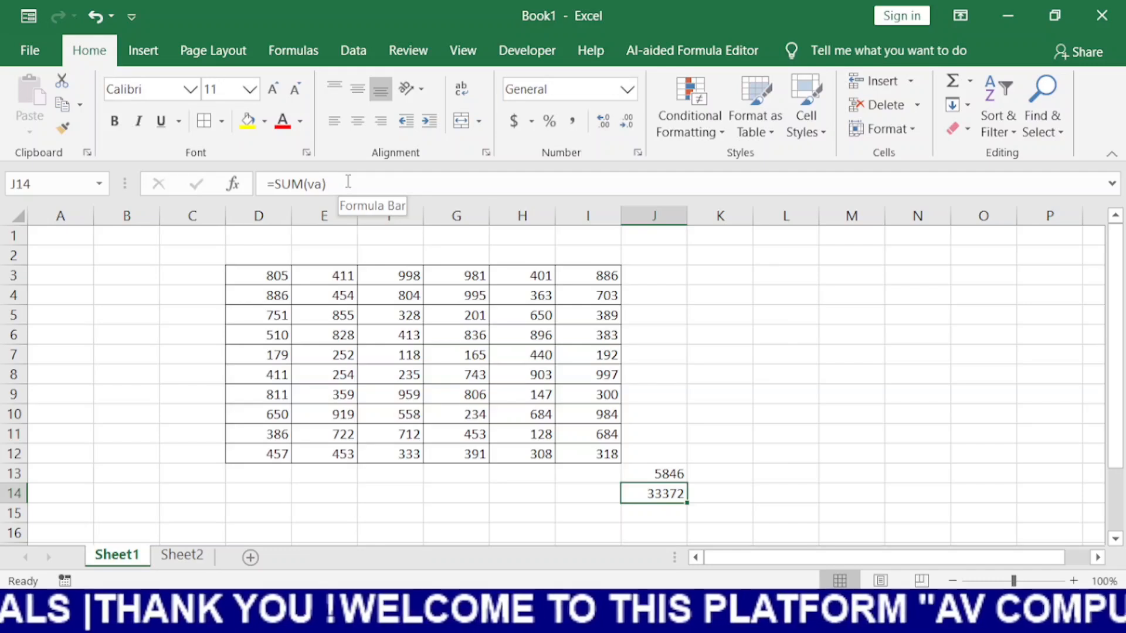
# Clear the =SUM(va) formula from cell J14
pyautogui.click(348, 181)
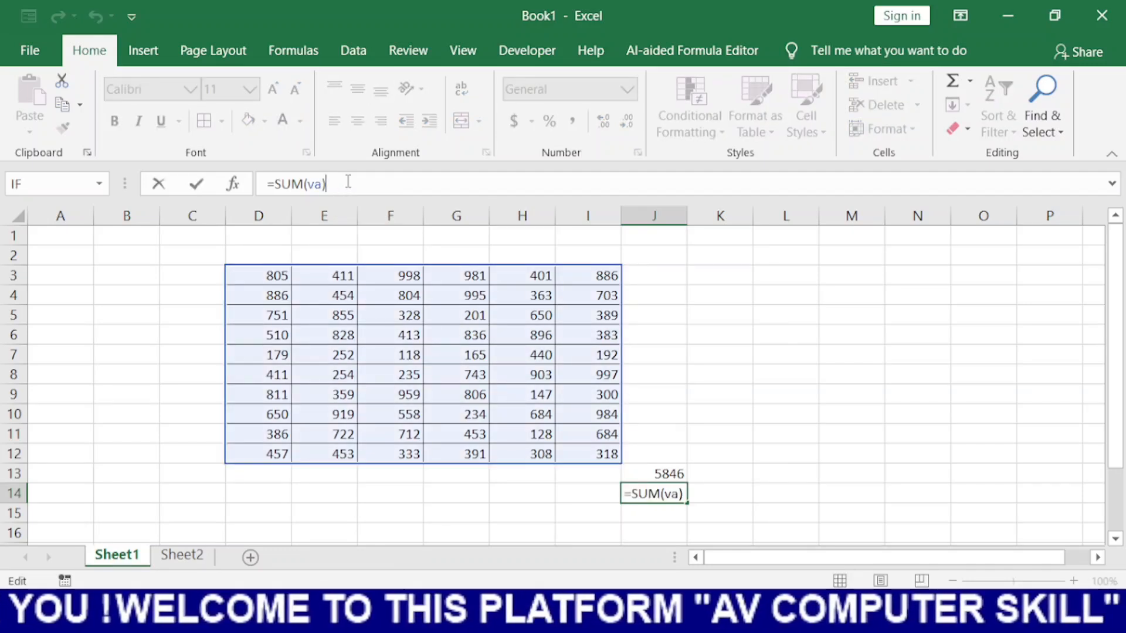
pyautogui.press('BackSpace')
pyautogui.press('BackSpace')
pyautogui.press('BackSpace')
pyautogui.press('BackSpace')
pyautogui.press('BackSpace')
pyautogui.press('BackSpace')
pyautogui.press('BackSpace')
pyautogui.press('BackSpace')
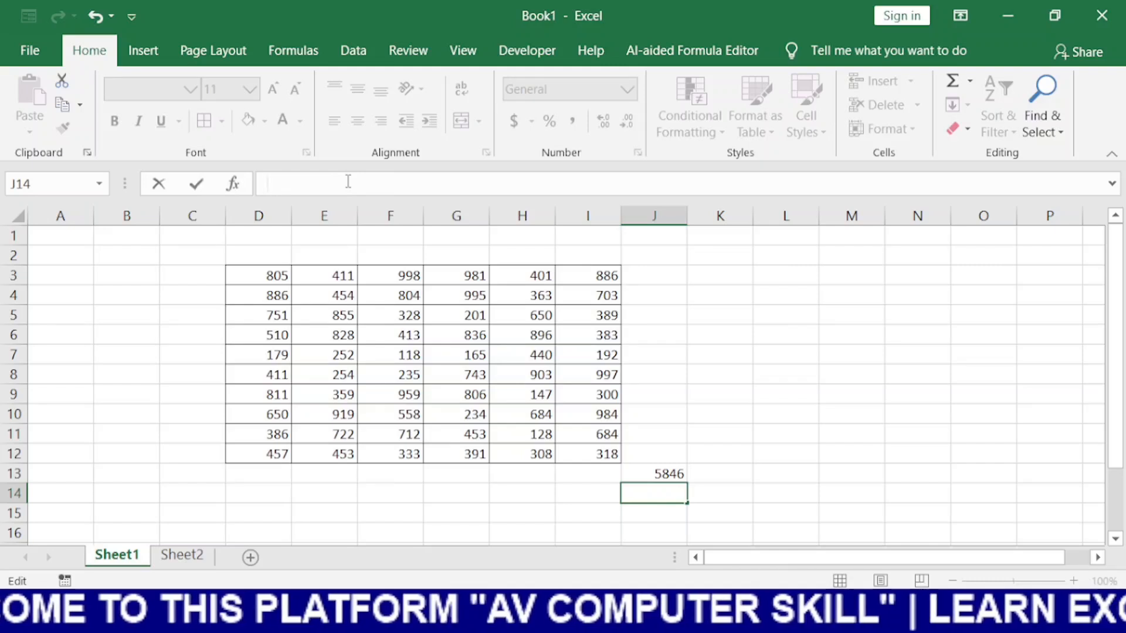
pyautogui.press('Escape')
pyautogui.click(725, 348)
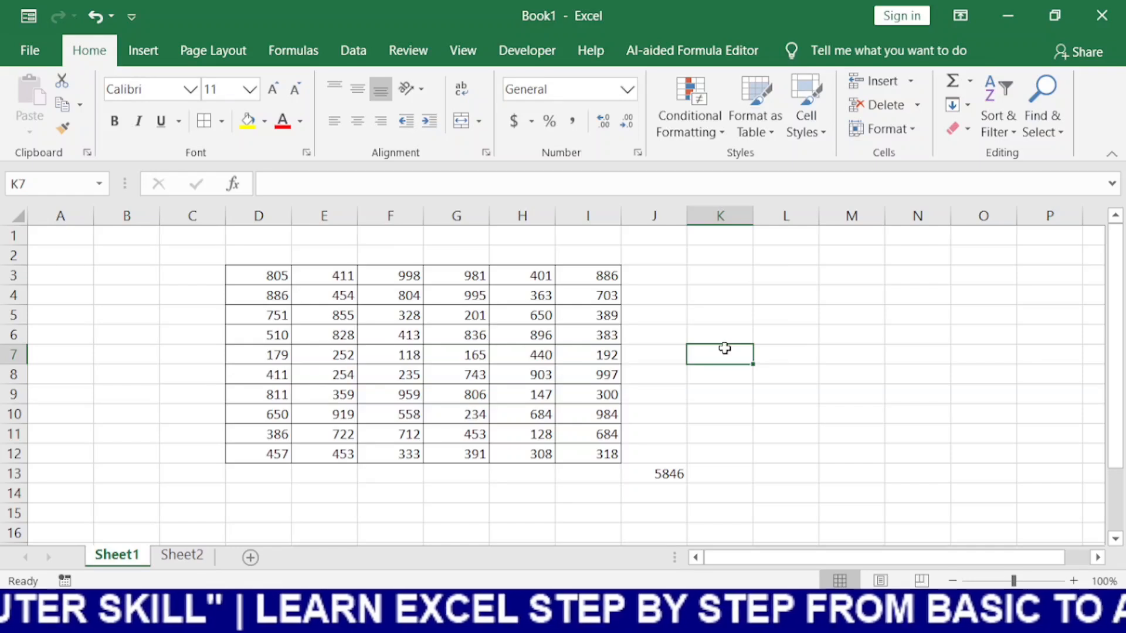
# Toggle the formula bar between expanded and collapsed several times
pyautogui.click(616, 186)
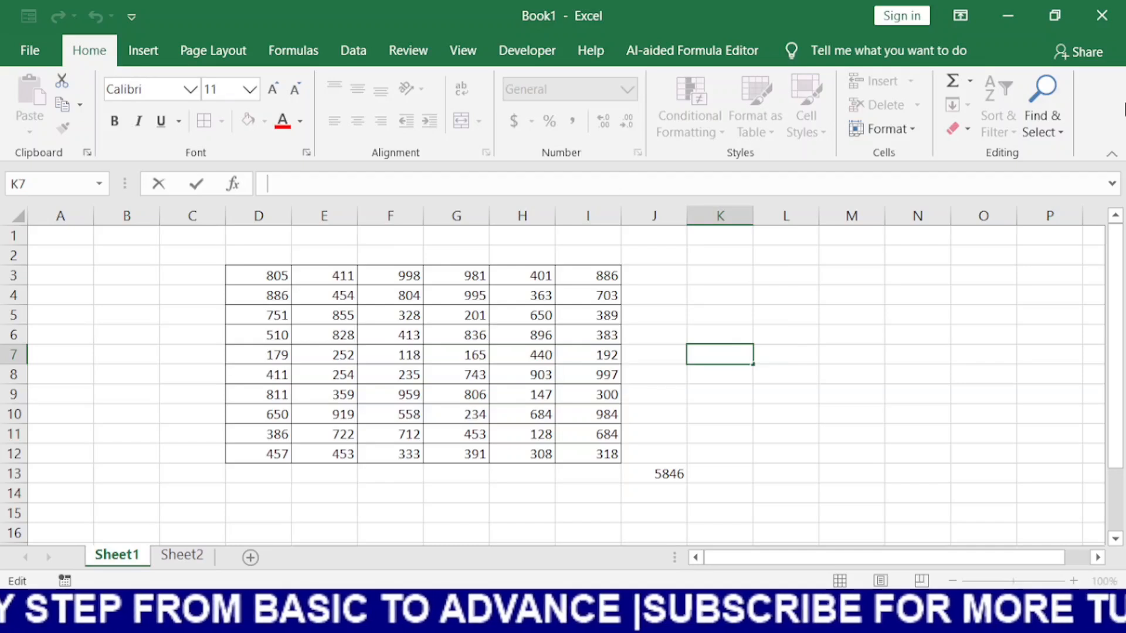
pyautogui.click(1116, 189)
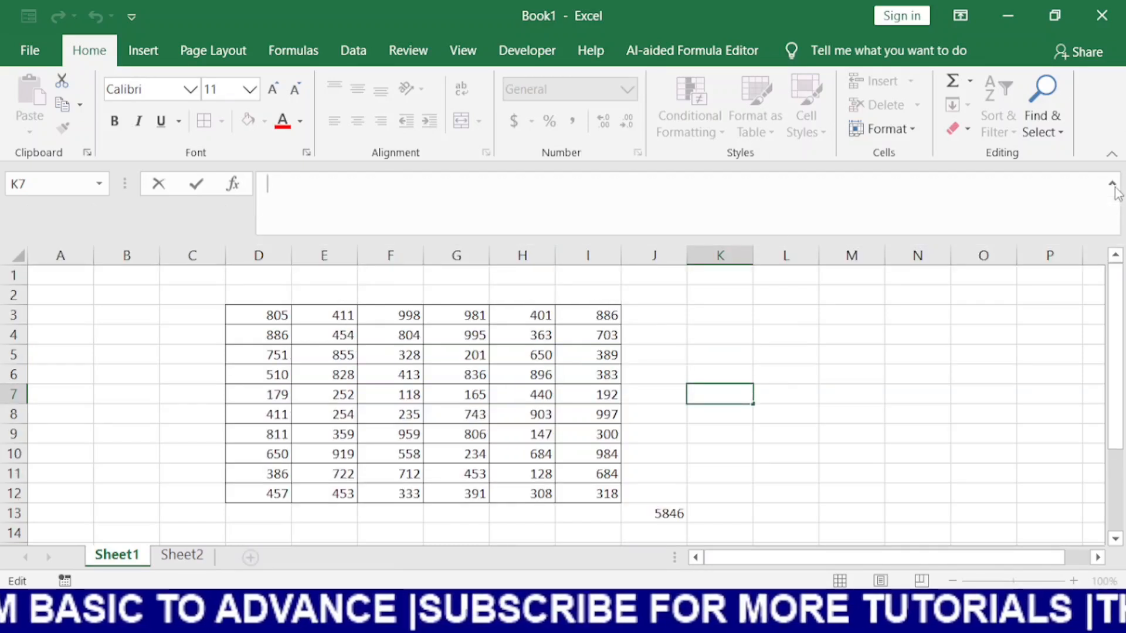
pyautogui.click(1116, 189)
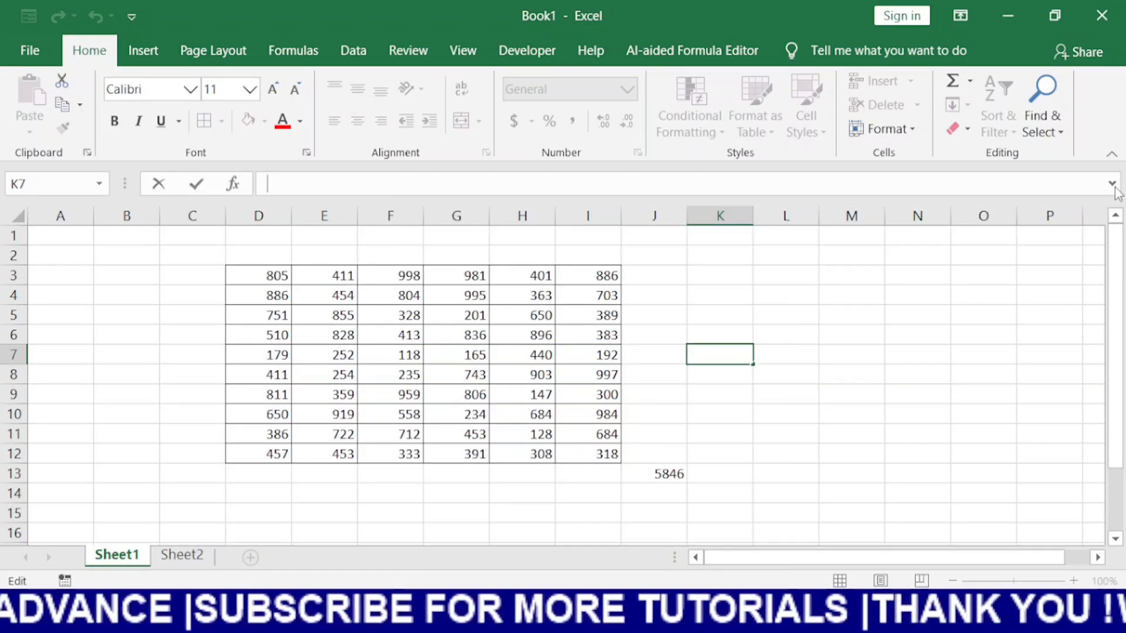
pyautogui.hotkey('ctrl', 'shift', 'u')
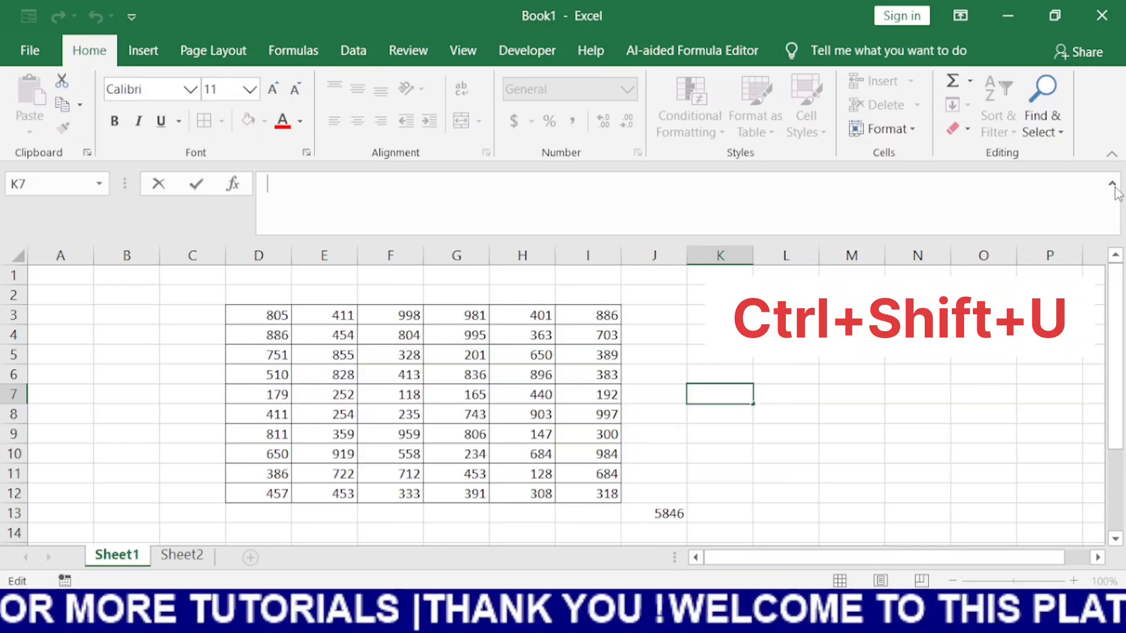
pyautogui.hotkey('ctrl', 'shift', 'u')
pyautogui.hotkey('ctrl', 'shift', 'u')
pyautogui.hotkey('ctrl', 'shift', 'u')
pyautogui.hotkey('ctrl', 'shift', 'u')
pyautogui.hotkey('ctrl', 'shift', 'u')
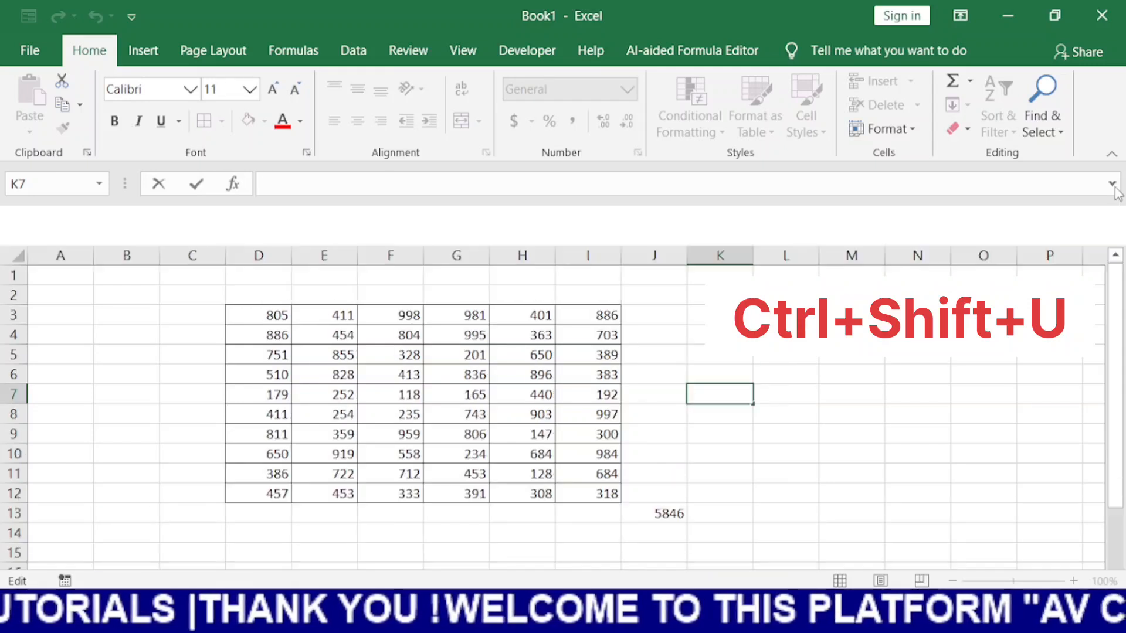